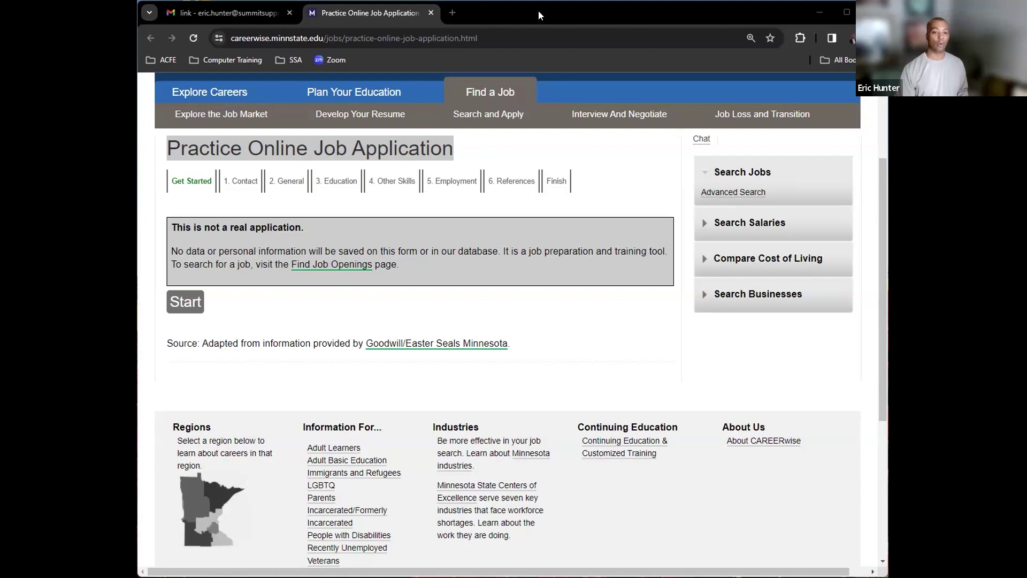
# - Start the practice job application to reach the contact information step
pyautogui.click(185, 302)
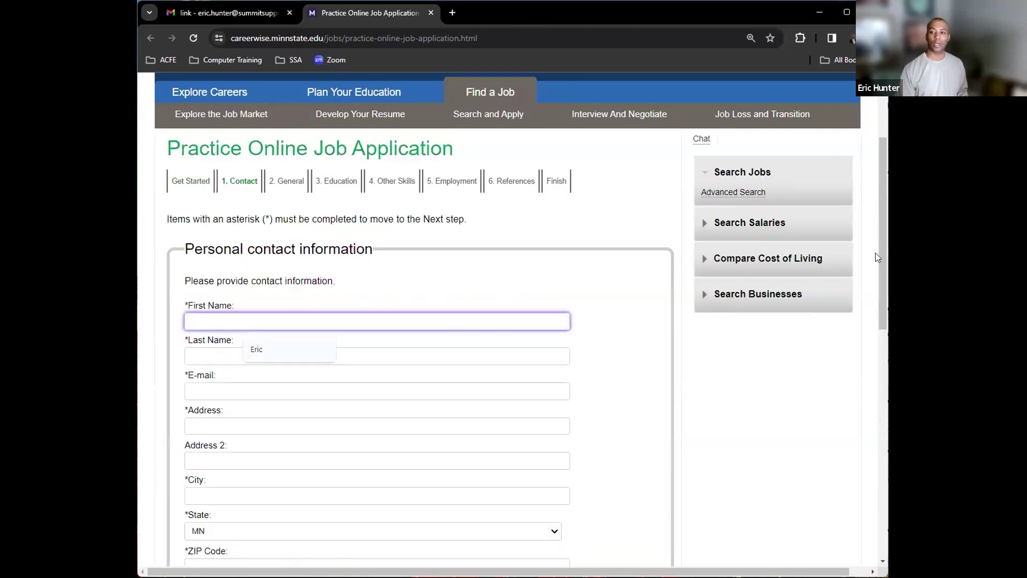
# - Zoom the page to 175% and focus the First Name field
pyautogui.hotkey('ctrl', '+')
pyautogui.hotkey('ctrl', '+')
pyautogui.hotkey('ctrl', '+')
pyautogui.hotkey('ctrl', '+')
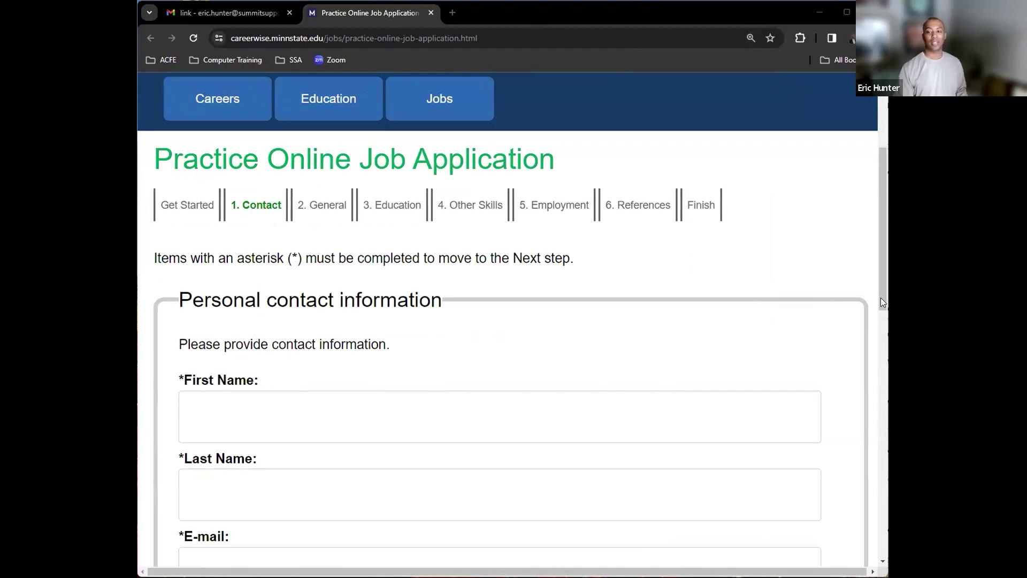
pyautogui.scroll(-1, 881, 309)
pyautogui.press('Tab')
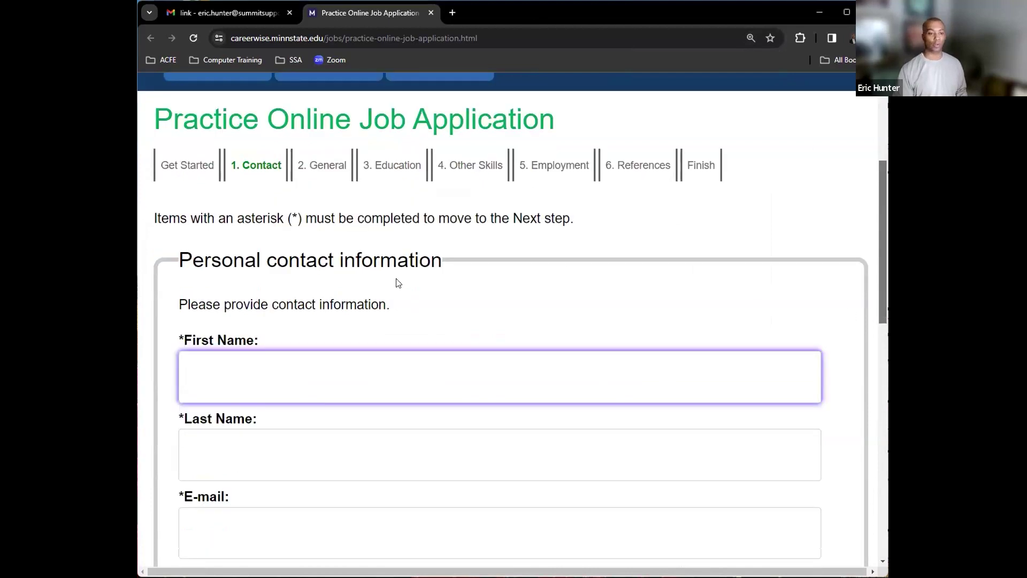
# - Fill the First Name, Last Name and E-mail fields with the applicant's details
pyautogui.click(190, 378)
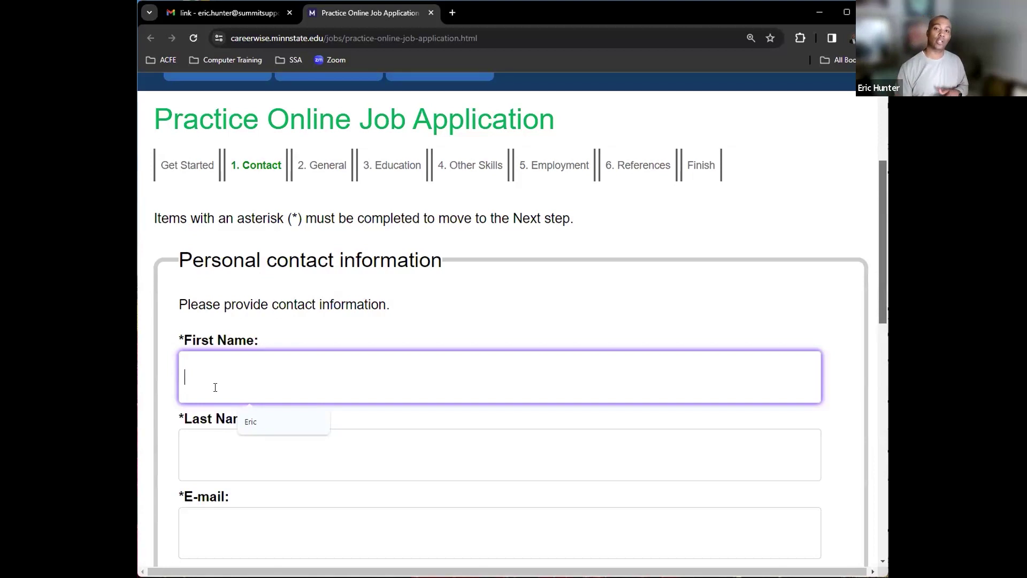
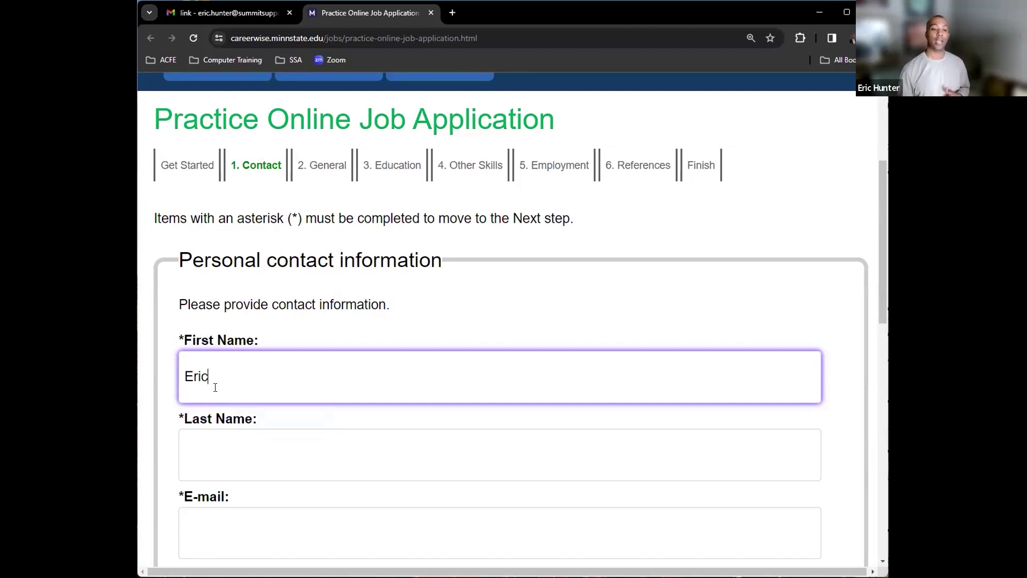
pyautogui.click(228, 448)
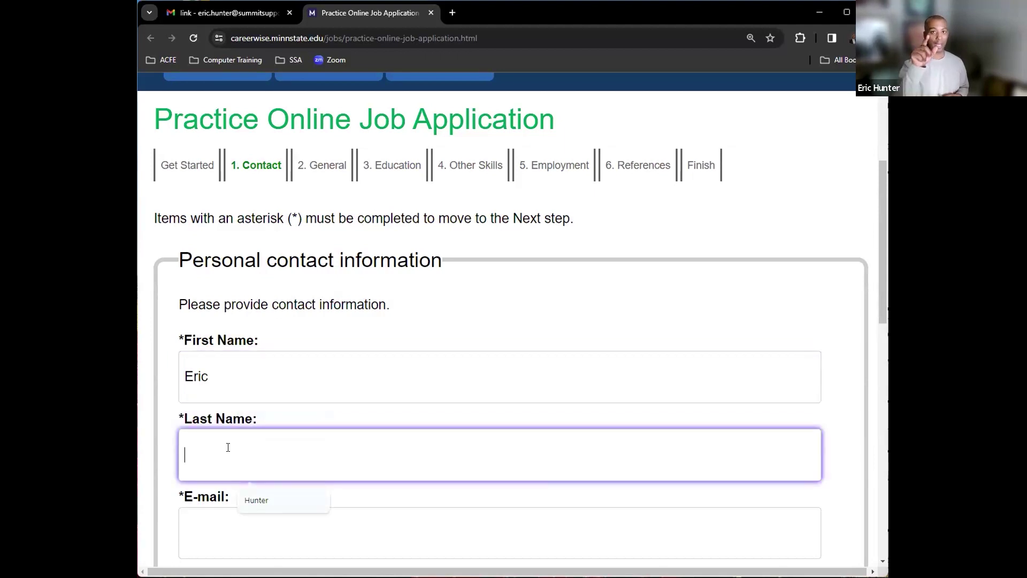
pyautogui.click(259, 376)
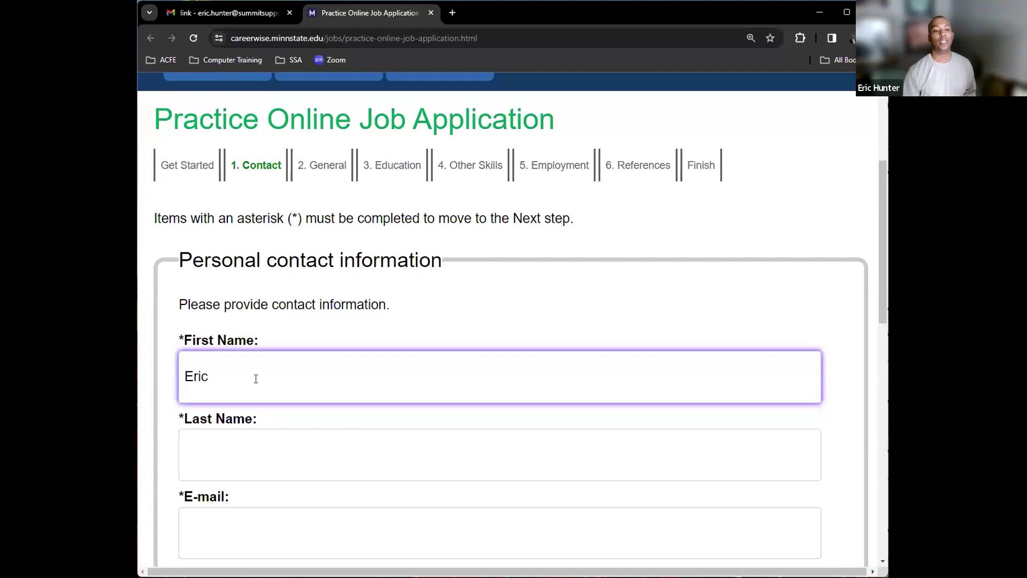
pyautogui.press('Tab')
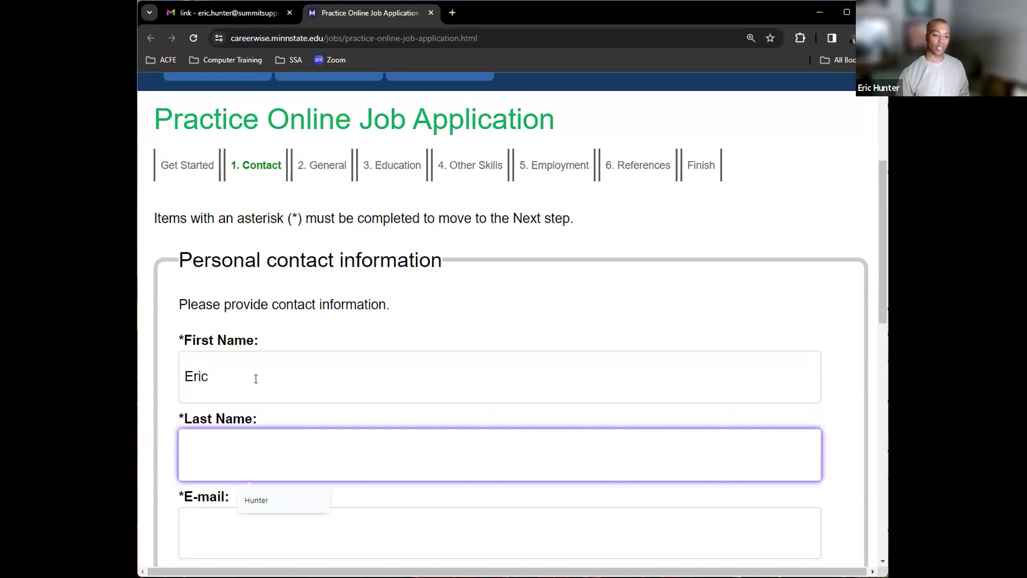
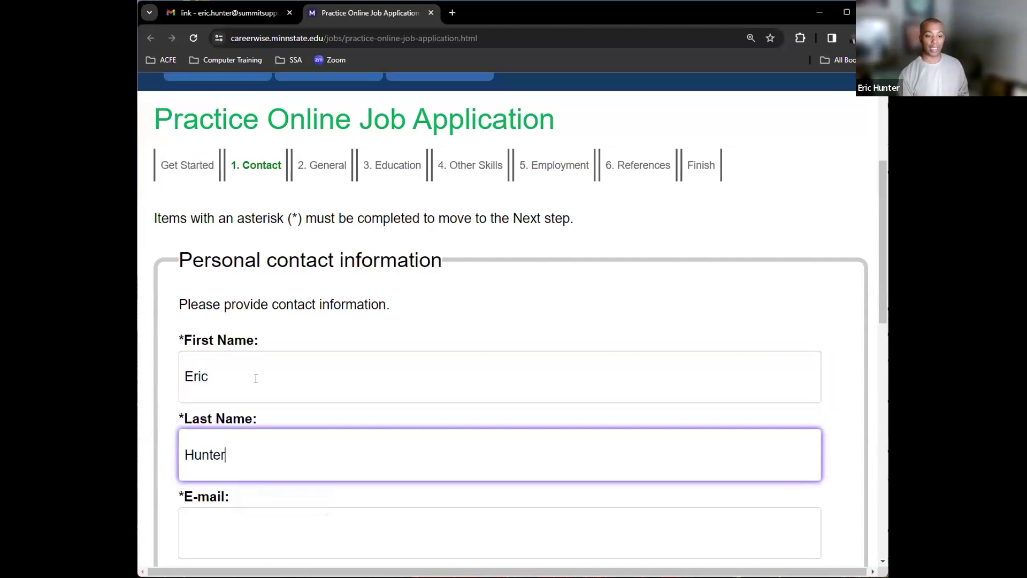
pyautogui.press('Tab')
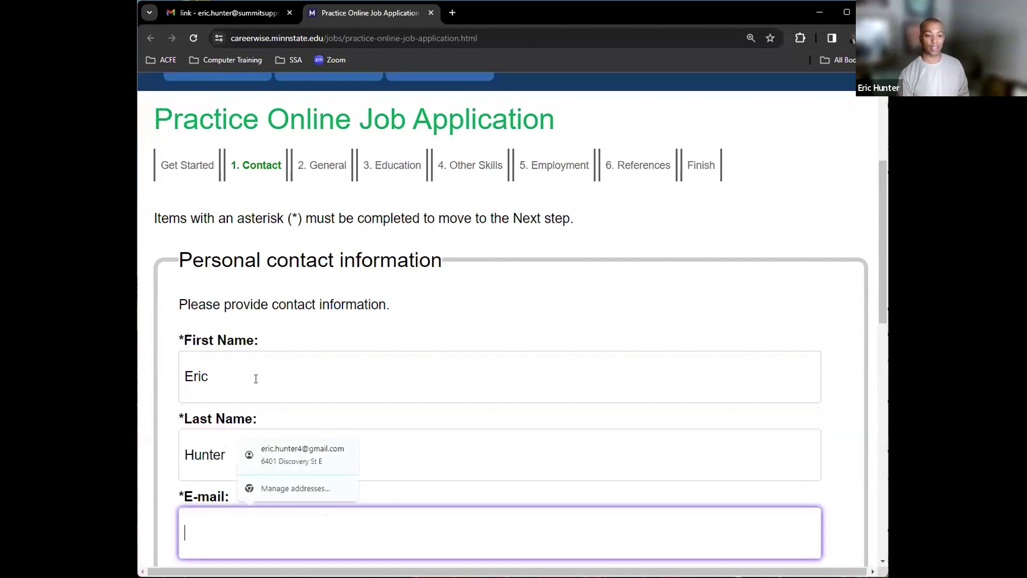
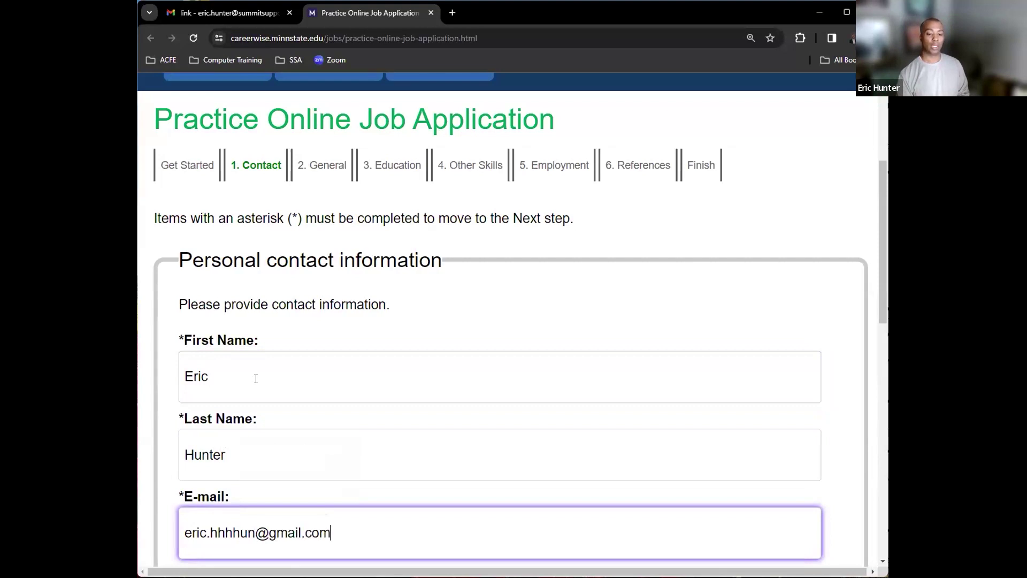
pyautogui.press('Tab')
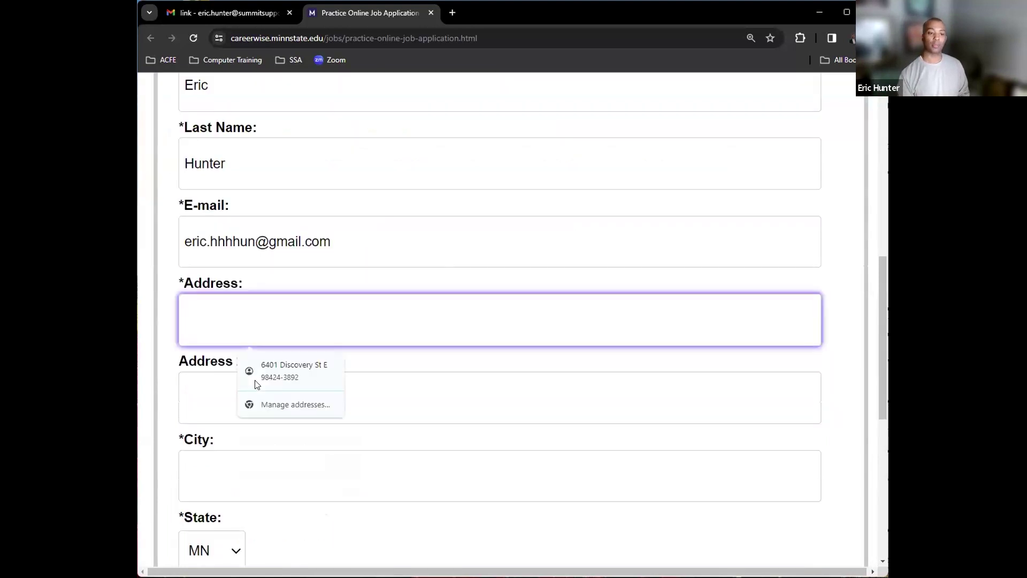
# - Replace test gibberish in the Address field with the applicant's street address
pyautogui.write('sldjfsldfsdf')
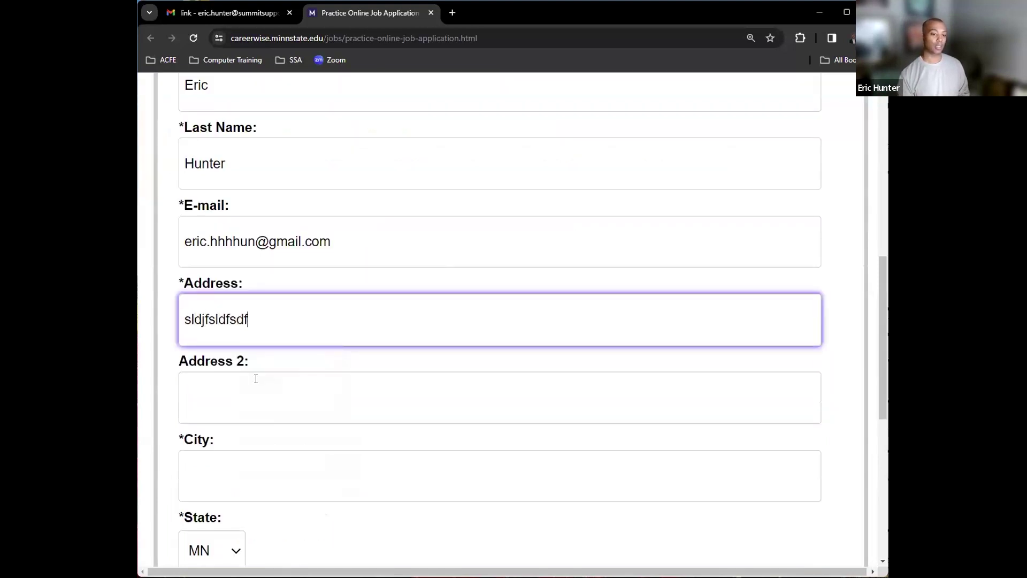
pyautogui.press('BackSpace')
pyautogui.press('BackSpace')
pyautogui.press('BackSpace')
pyautogui.press('BackSpace')
pyautogui.press('BackSpace')
pyautogui.press('BackSpace')
pyautogui.press('BackSpace')
pyautogui.press('BackSpace')
pyautogui.press('BackSpace')
pyautogui.press('BackSpace')
pyautogui.press('BackSpace')
pyautogui.press('BackSpace')
pyautogui.press('BackSpace')
pyautogui.write('123 Main St E')
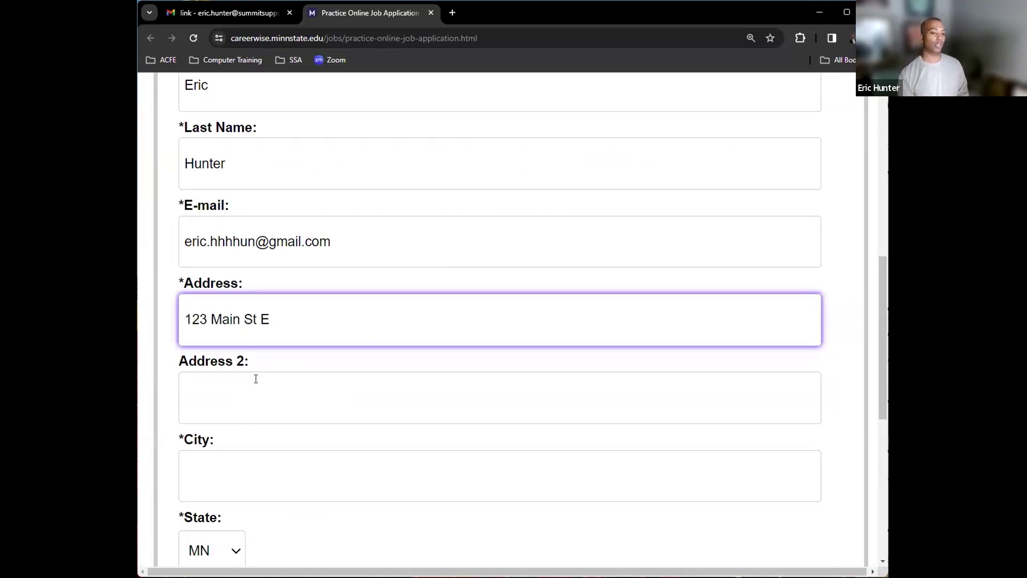
pyautogui.click(256, 378)
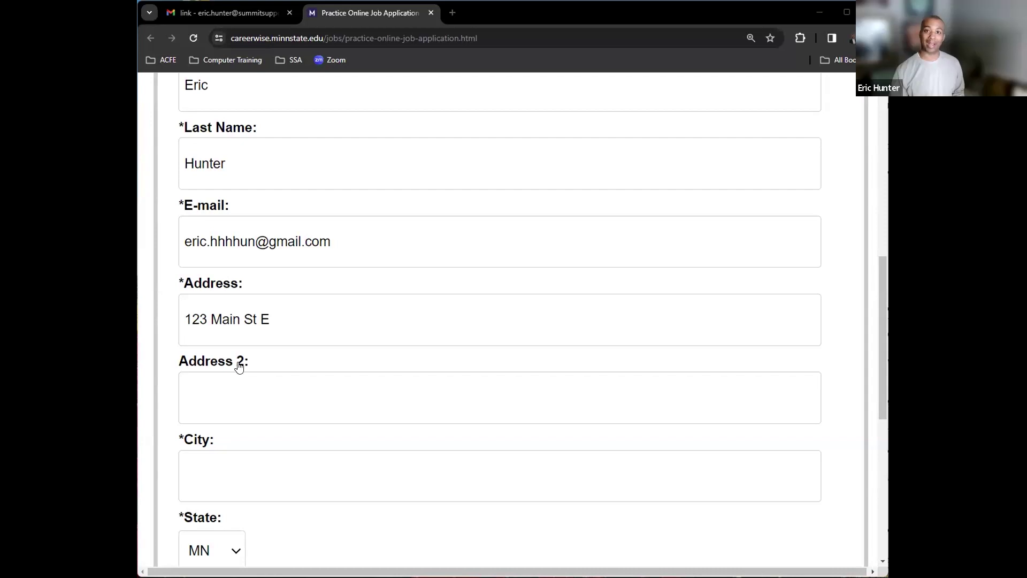
# - Type the applicant's city name and experiment with lowercasing its letters
pyautogui.scroll(-3, 227, 426)
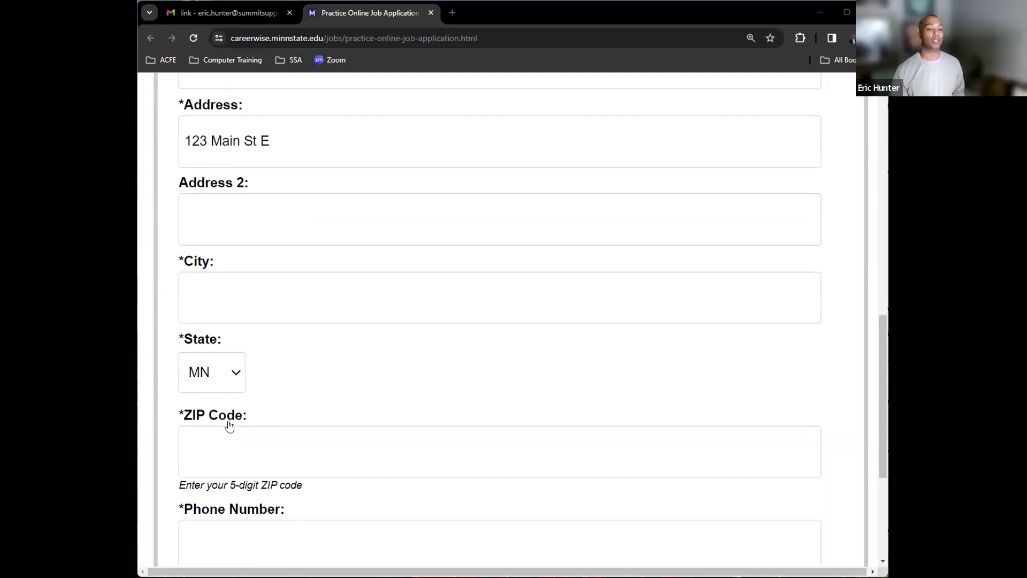
pyautogui.click(228, 297)
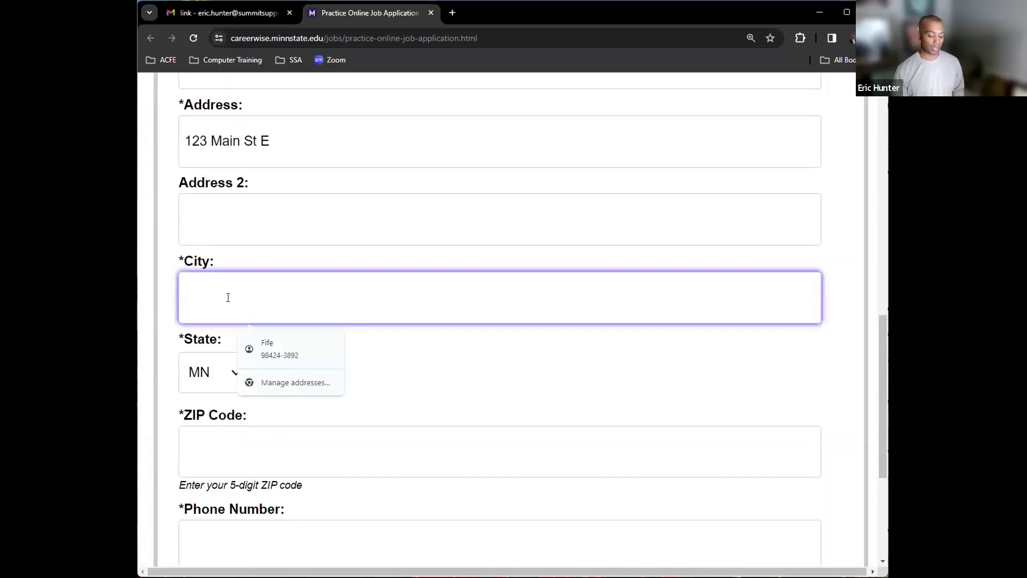
pyautogui.write('Federal ')
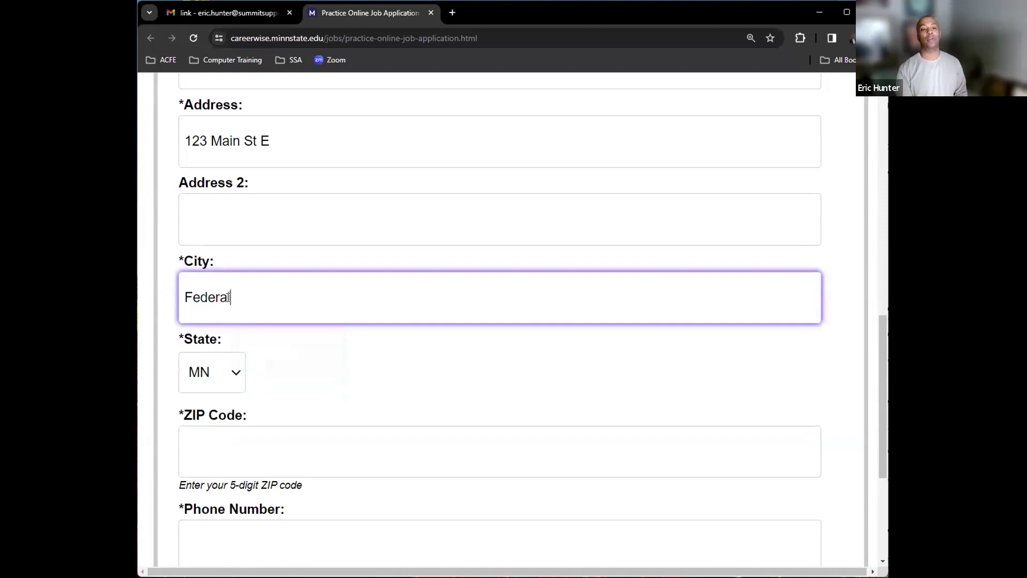
pyautogui.write('w')
pyautogui.press('BackSpace')
pyautogui.write('Way')
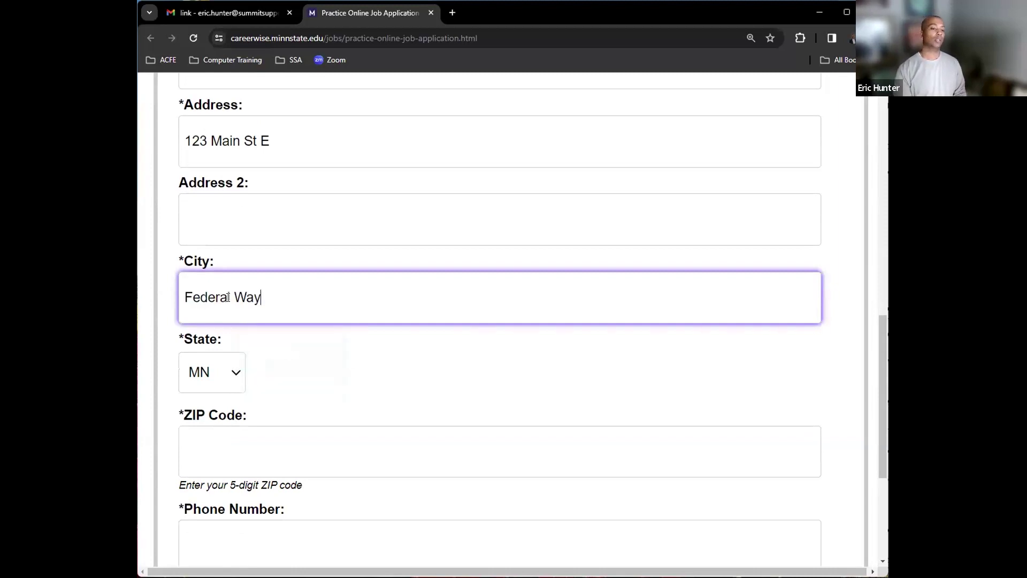
pyautogui.click(246, 299)
pyautogui.press('BackSpace')
pyautogui.write('w')
pyautogui.press('Left')
pyautogui.press('Left')
pyautogui.press('Left')
pyautogui.press('Left')
pyautogui.press('Left')
pyautogui.press('Left')
pyautogui.press('Left')
pyautogui.press('Left')
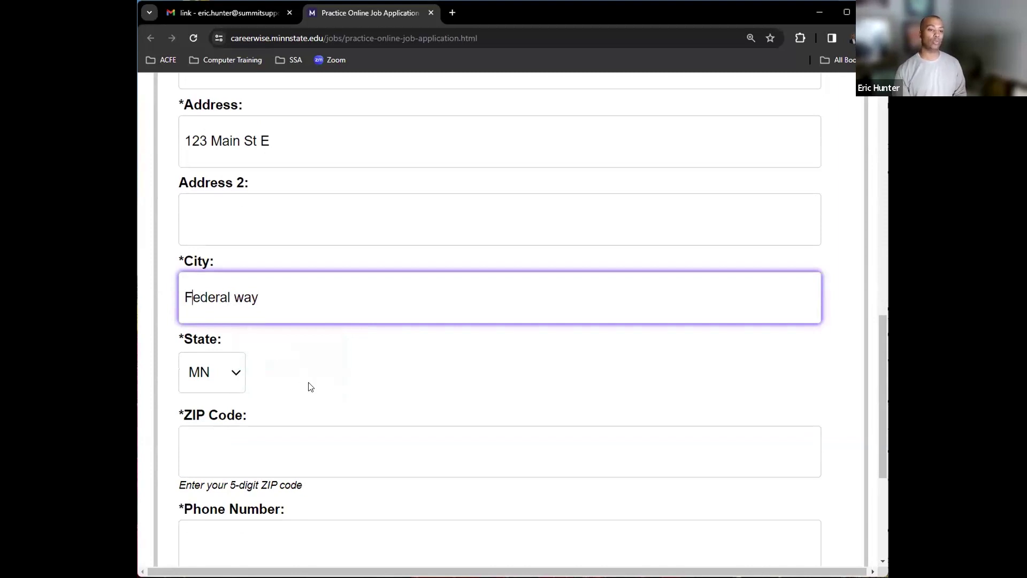
pyautogui.press('BackSpace')
pyautogui.write('f')
pyautogui.press('Right')
pyautogui.press('Right')
pyautogui.press('Right')
pyautogui.press('Right')
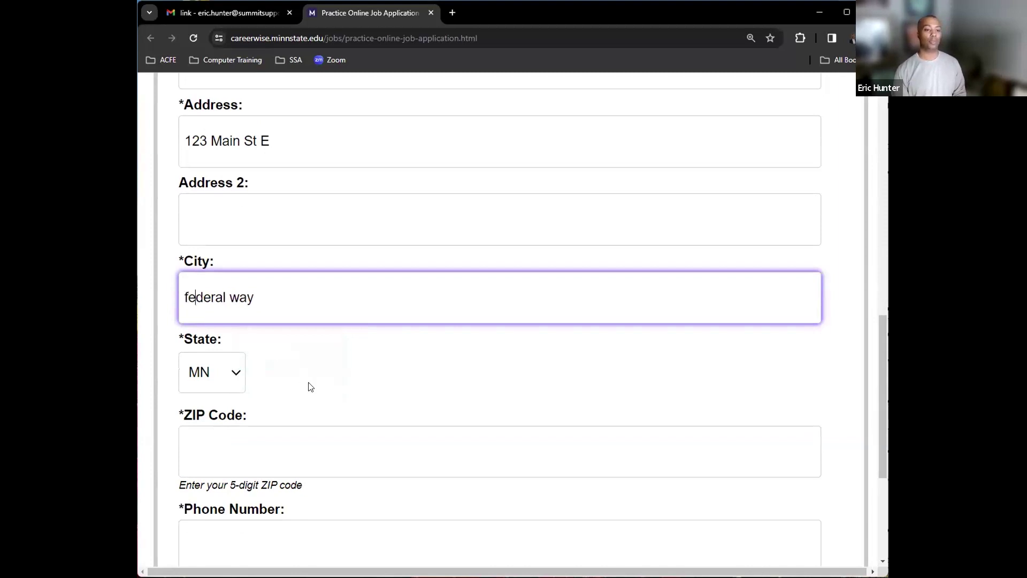
pyautogui.press('Right')
pyautogui.press('Right')
pyautogui.press('Delete')
# - Restore the capital first letters of both words in the city name
pyautogui.click(288, 301)
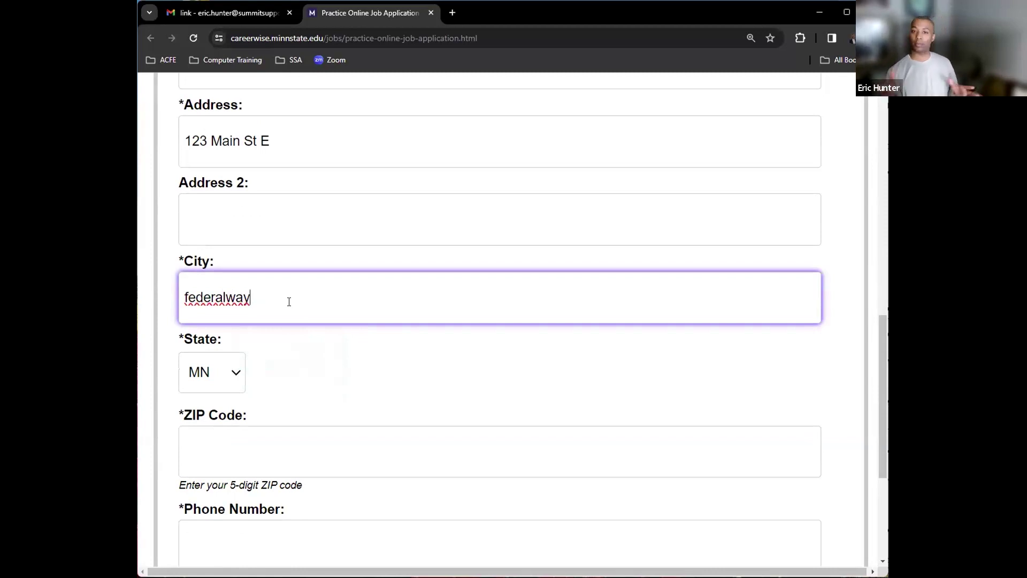
pyautogui.press('Left')
pyautogui.press('Left')
pyautogui.press('Left')
pyautogui.press('Delete')
pyautogui.write('W')
pyautogui.press('Home')
pyautogui.hotkey('shift', 'Right')
pyautogui.write('F')
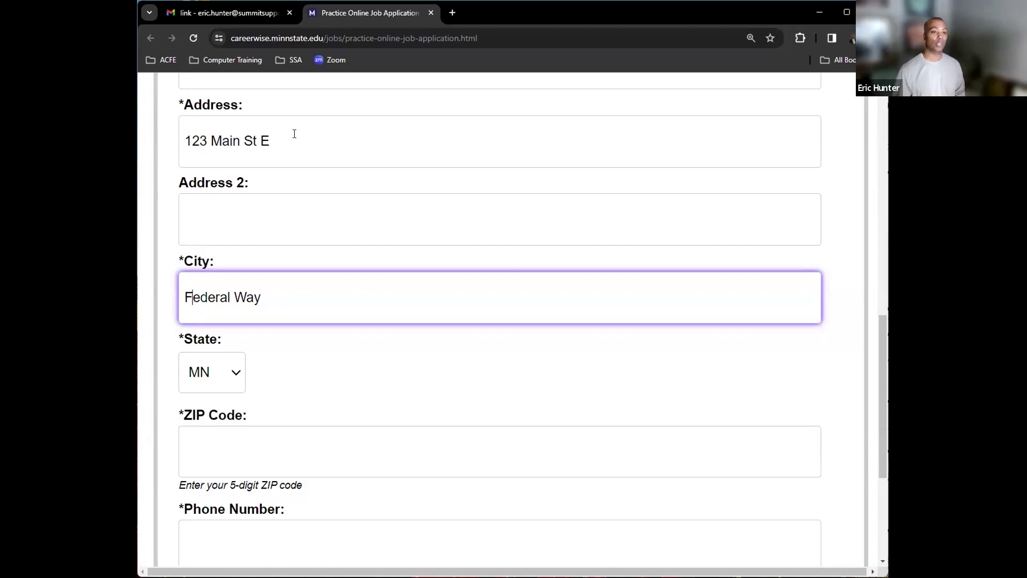
# - Highlight the street address and city entries to check them
pyautogui.moveTo(293, 138); pyautogui.dragTo(180, 142)
pyautogui.moveTo(302, 298); pyautogui.dragTo(170, 302)
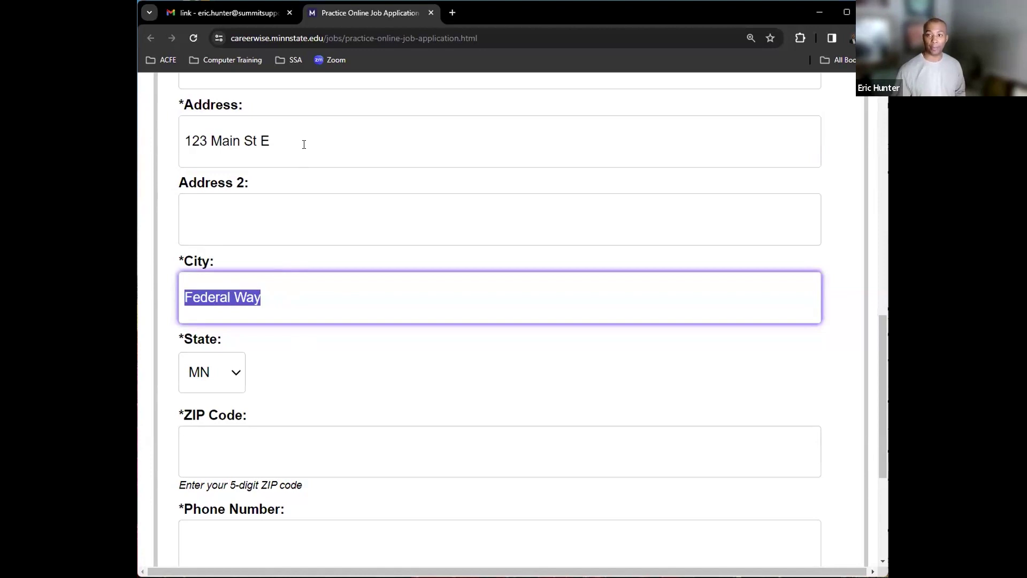
pyautogui.moveTo(304, 145); pyautogui.dragTo(181, 141)
pyautogui.click(276, 303)
pyautogui.moveTo(276, 303); pyautogui.dragTo(175, 304)
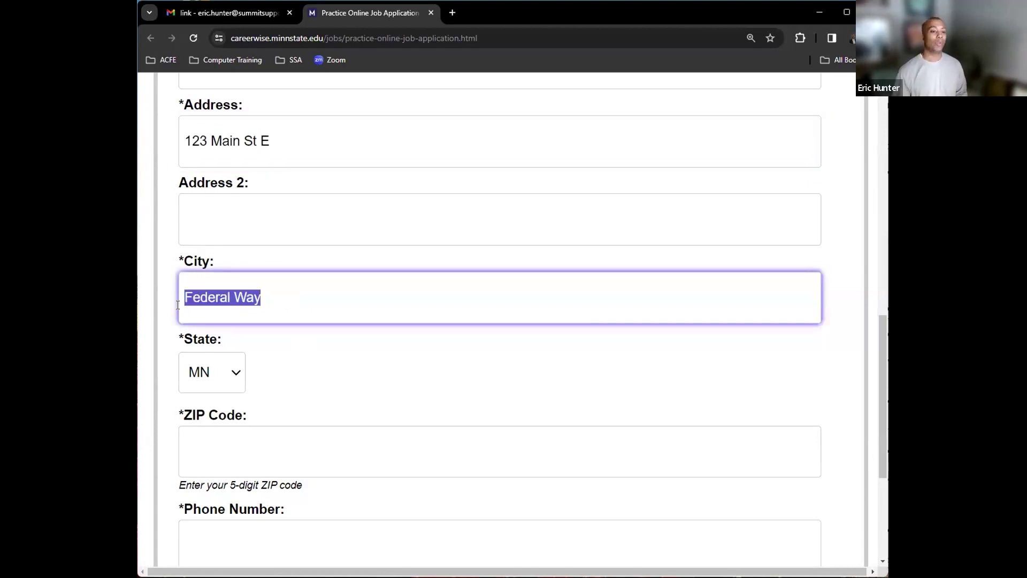
pyautogui.press('Tab')
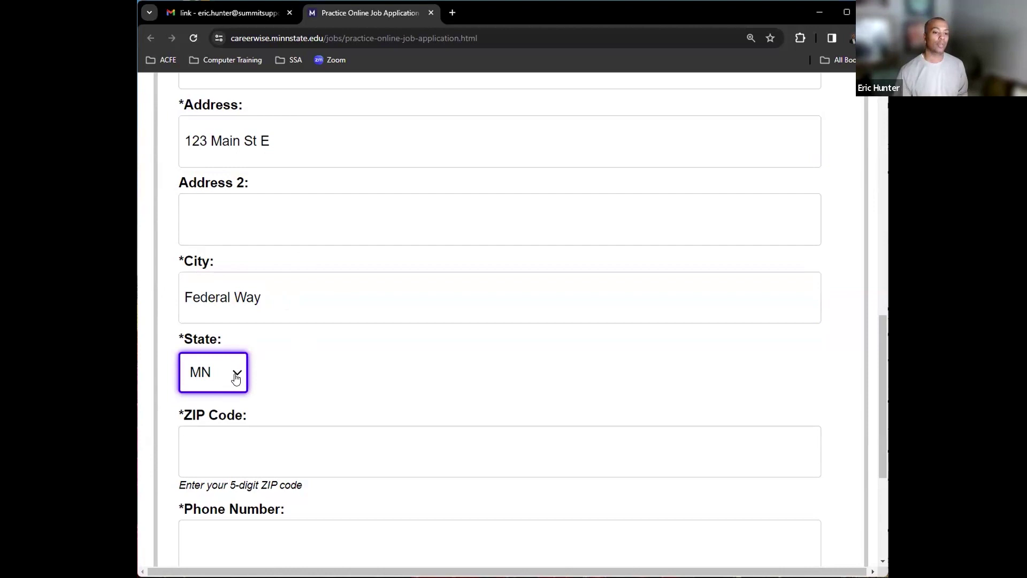
# - Browse the State list twice, leaving MN selected
pyautogui.click(236, 378)
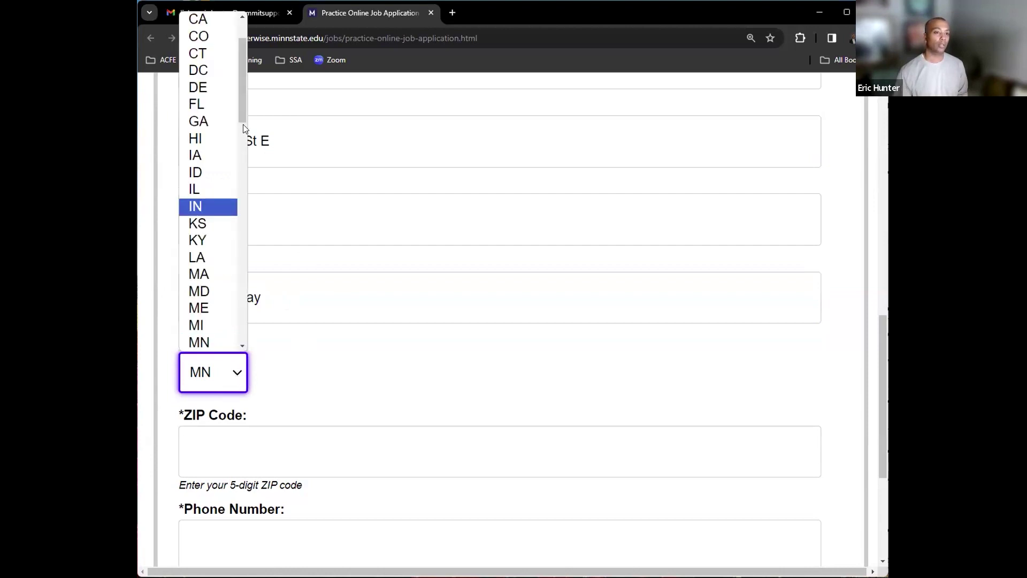
pyautogui.moveTo(241, 79); pyautogui.dragTo(234, 298)
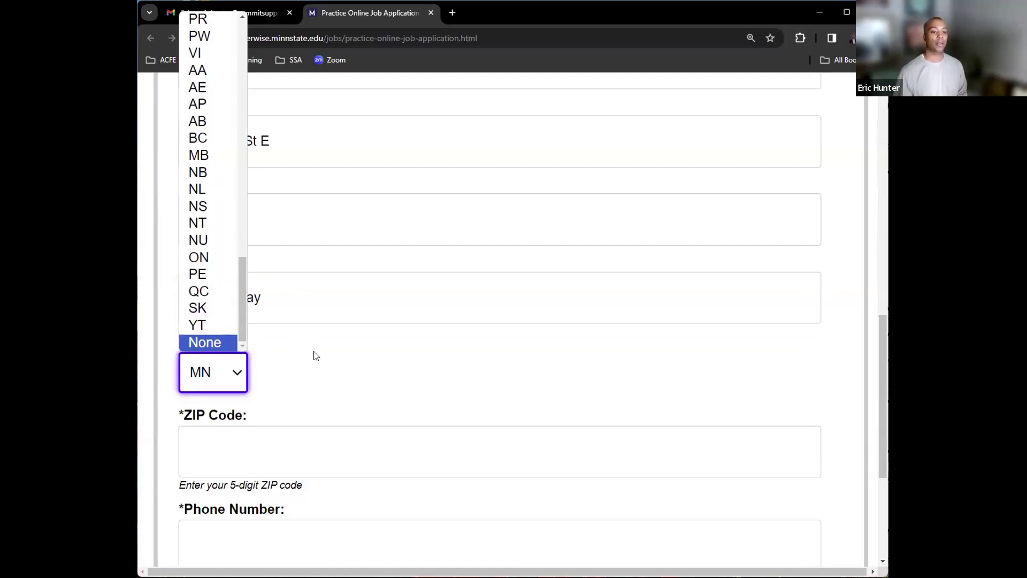
pyautogui.click(255, 374)
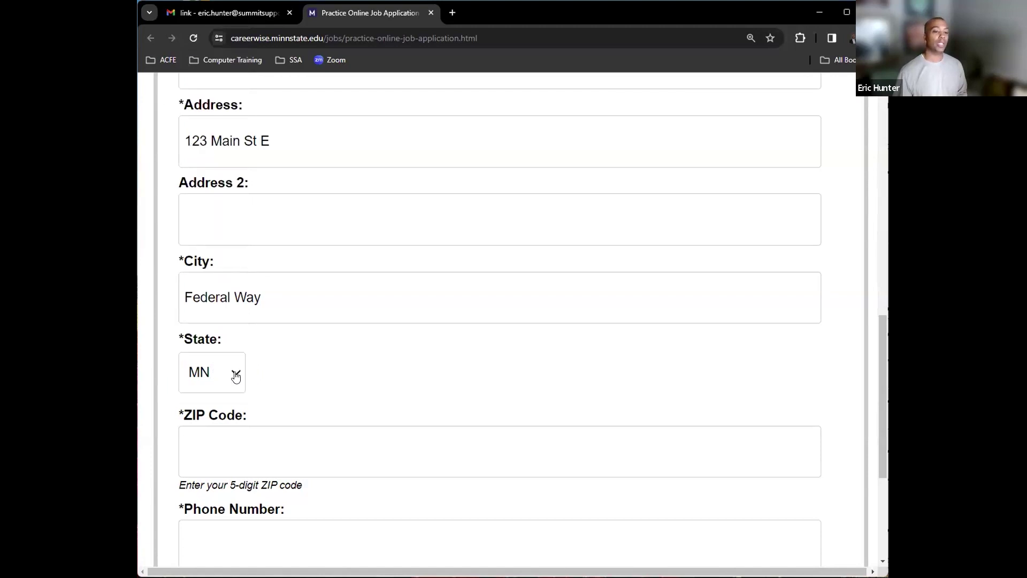
pyautogui.click(236, 376)
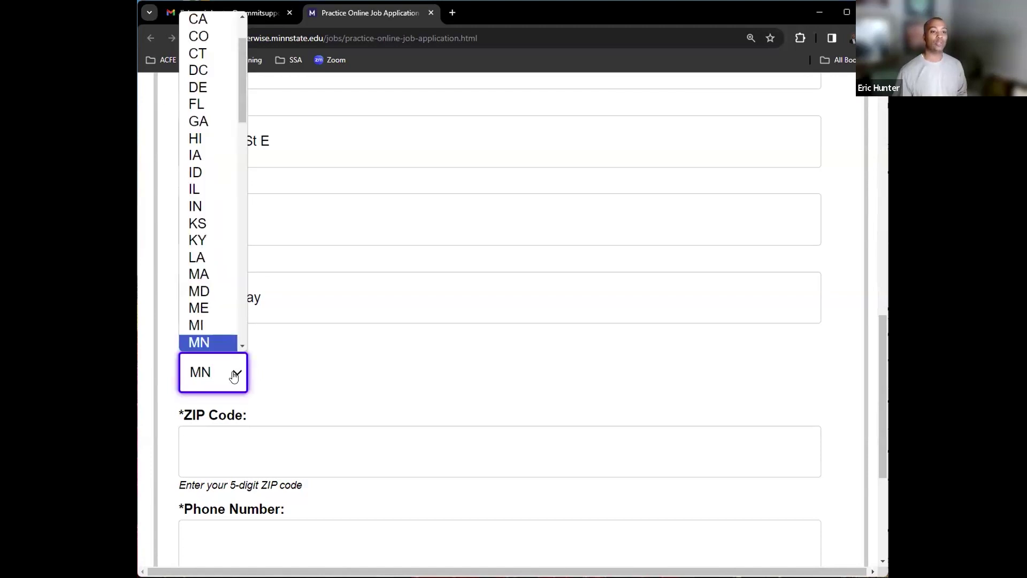
pyautogui.moveTo(242, 60); pyautogui.dragTo(239, 185)
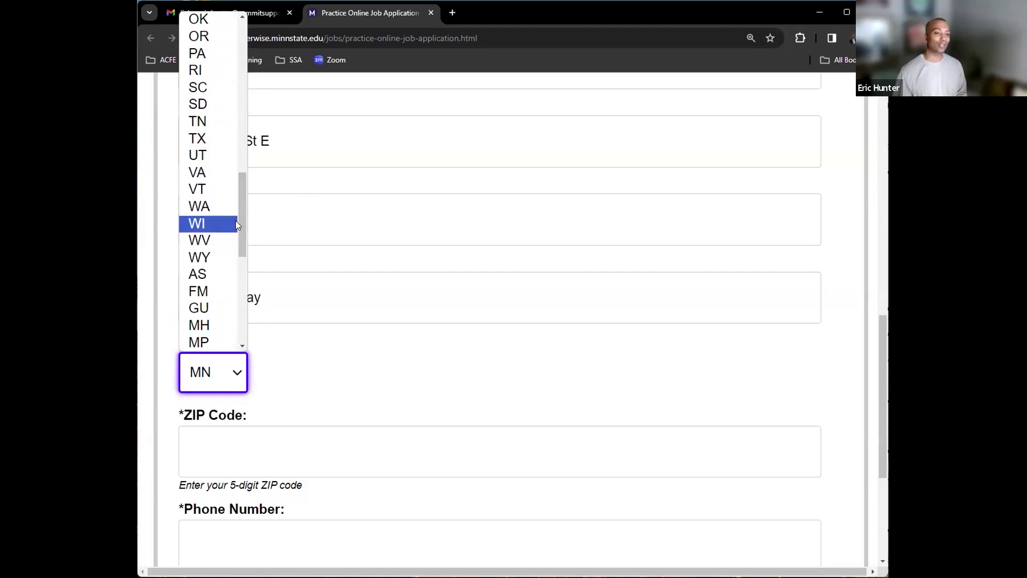
pyautogui.moveTo(238, 222); pyautogui.dragTo(244, 132)
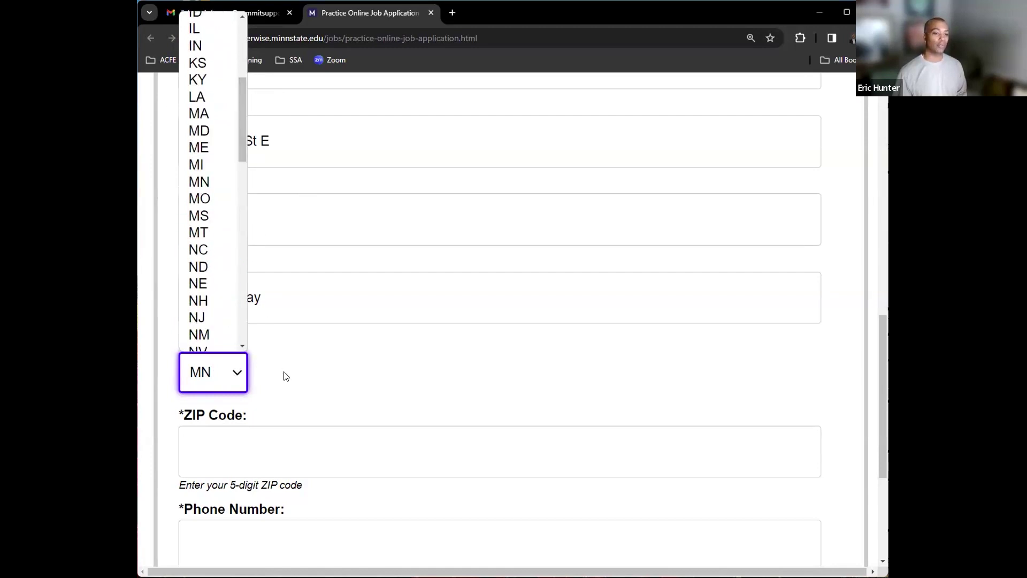
pyautogui.click(233, 376)
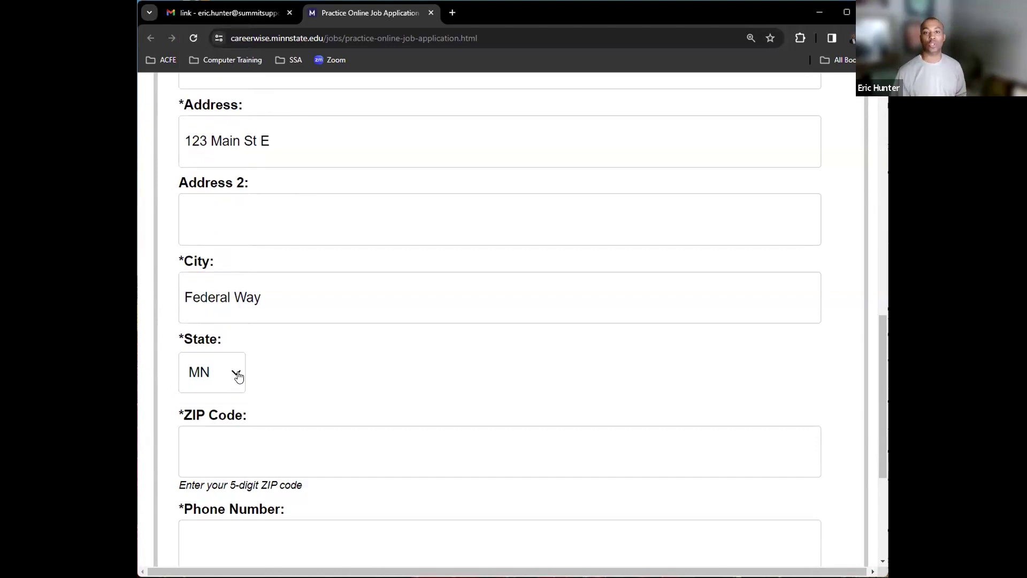
# - Try WA and then AZ as the state using letter and arrow keys
pyautogui.click(239, 376)
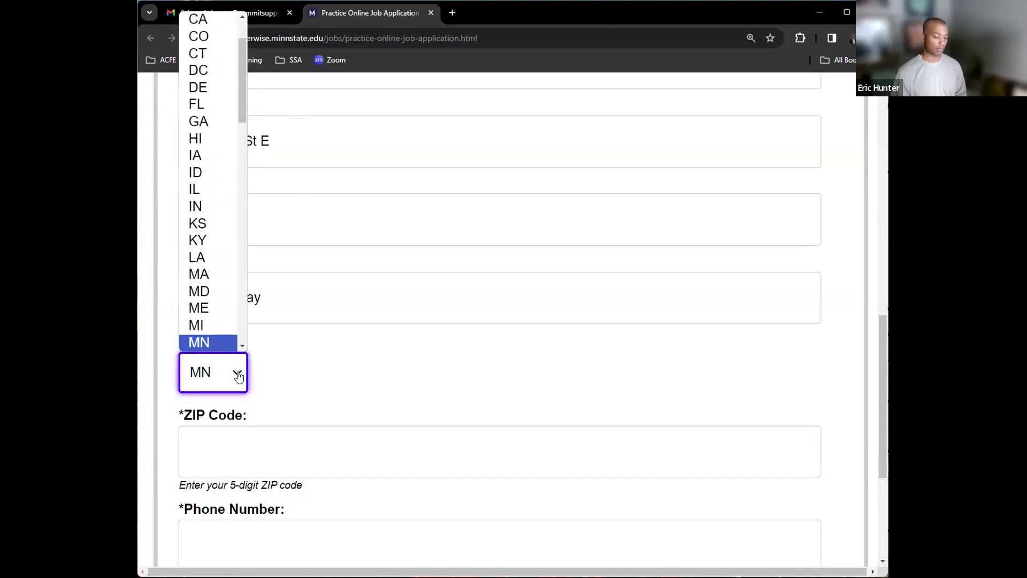
pyautogui.press('w')
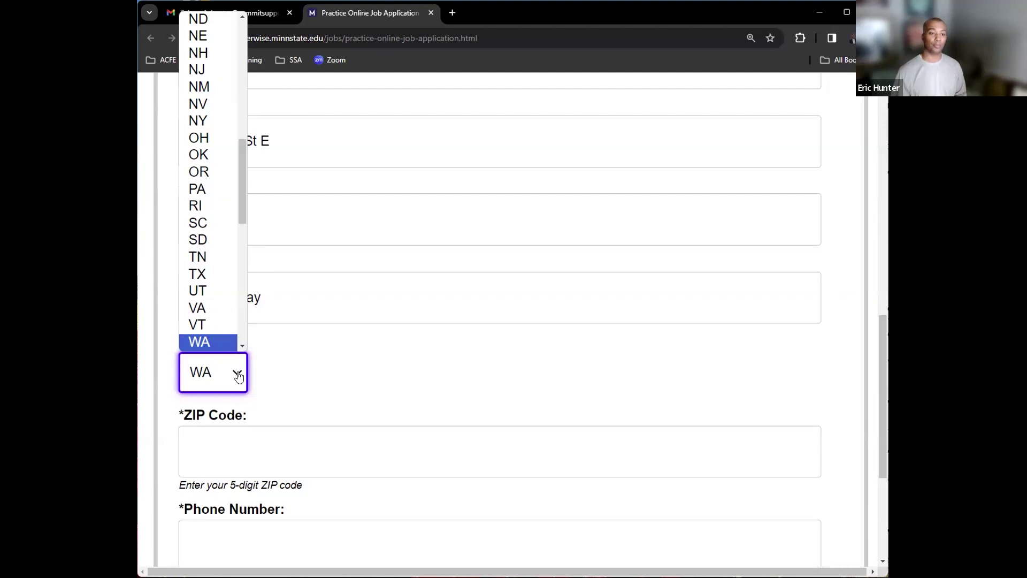
pyautogui.click(238, 375)
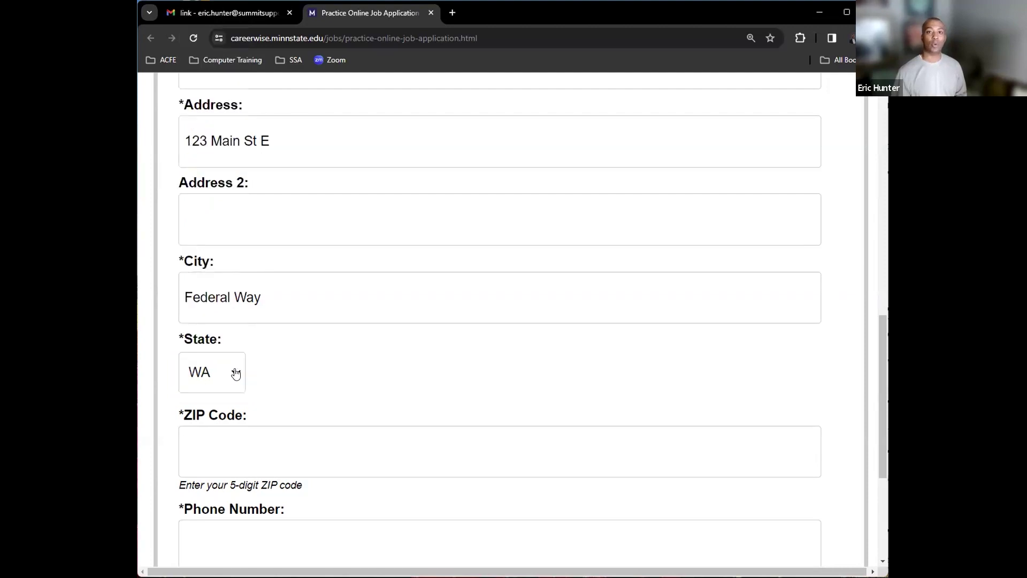
pyautogui.click(236, 374)
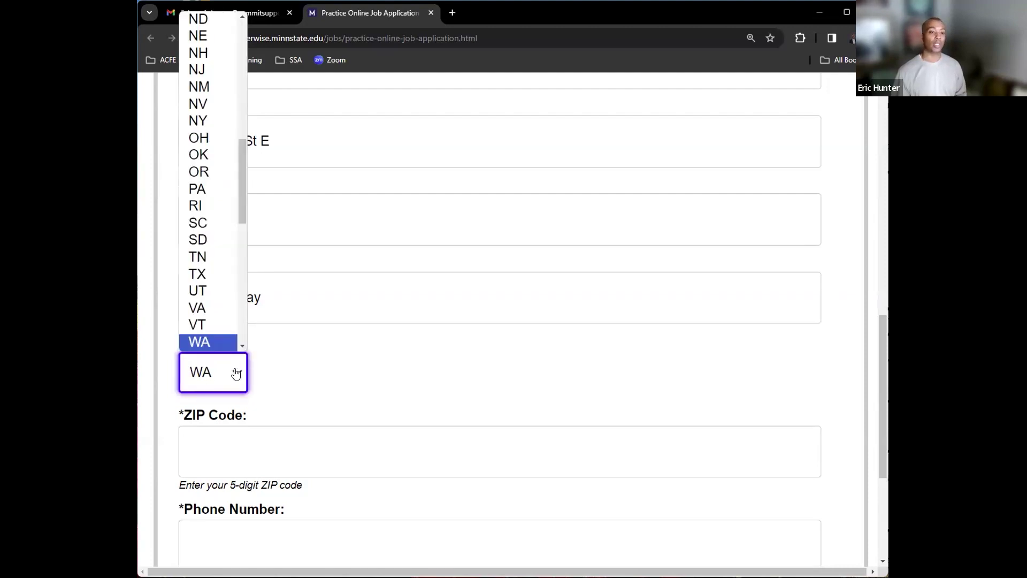
pyautogui.press('Down')
pyautogui.press('Down')
pyautogui.press('Down')
pyautogui.press('Down')
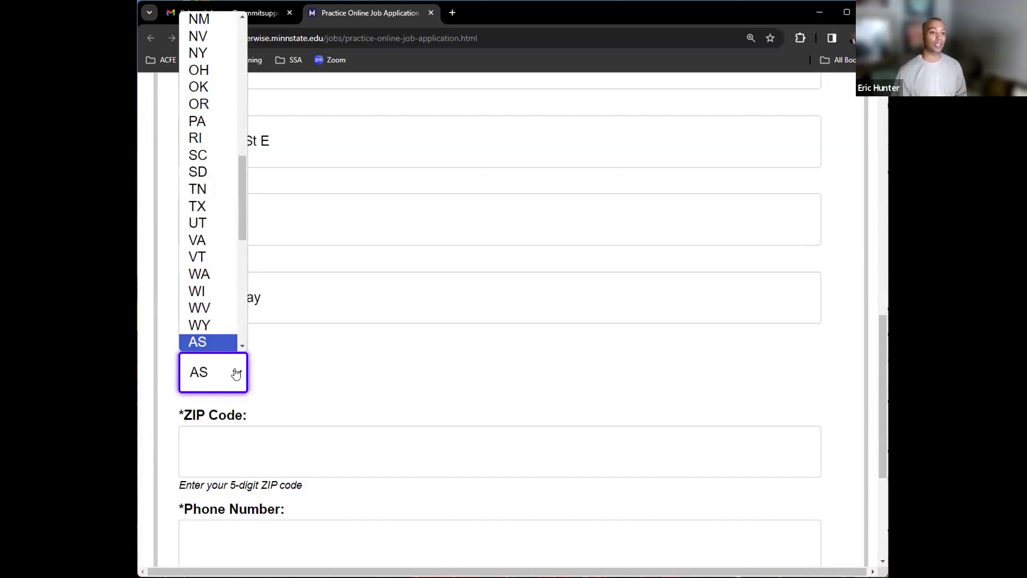
pyautogui.press('Down')
pyautogui.press('Down')
pyautogui.press('Down')
pyautogui.press('Down')
pyautogui.press('Down')
pyautogui.press('Down')
pyautogui.press('Down')
pyautogui.press('Down')
pyautogui.press('Down')
pyautogui.press('Down')
pyautogui.press('Down')
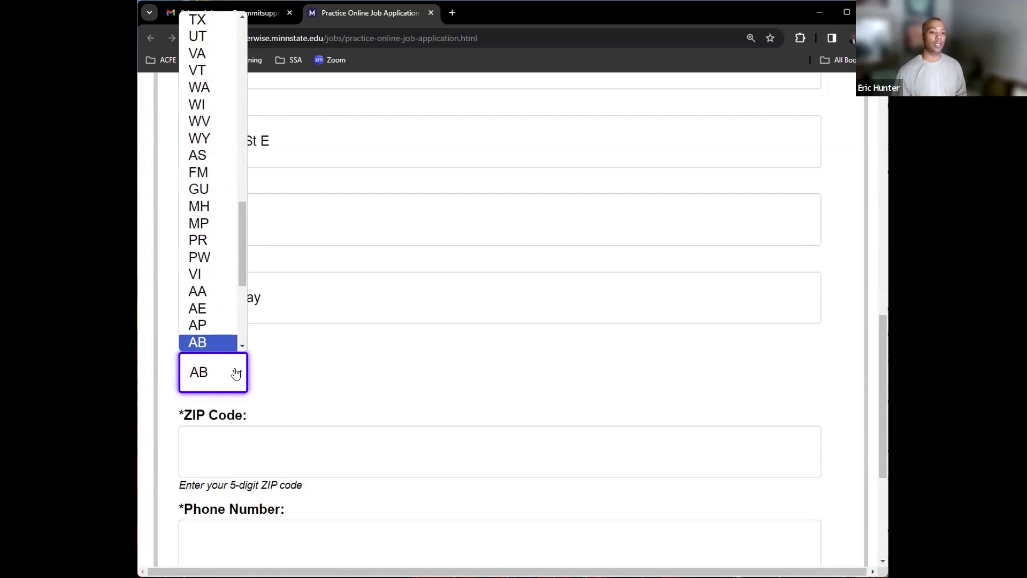
pyautogui.press('Home')
pyautogui.press('Down')
pyautogui.press('Down')
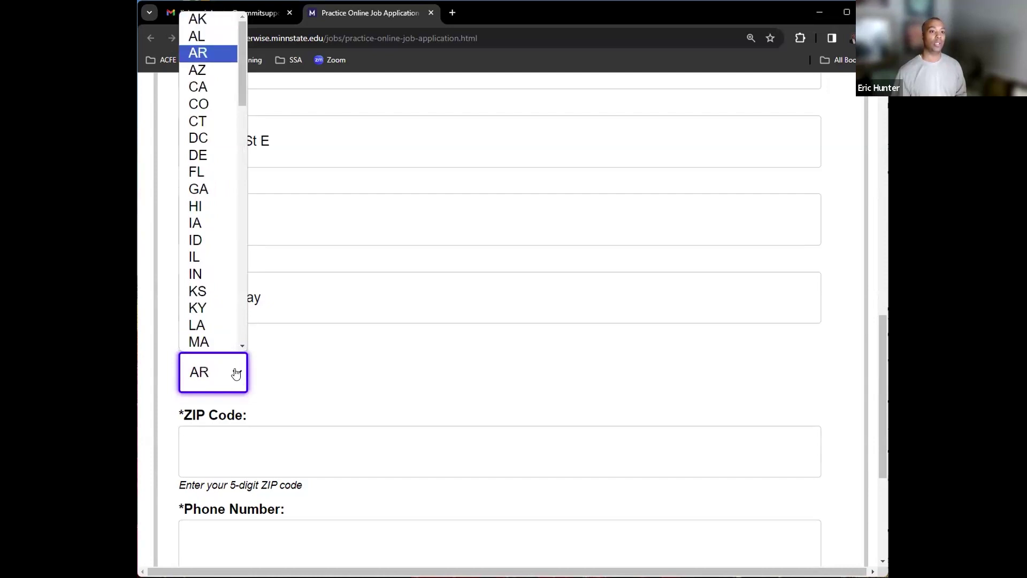
pyautogui.press('Down')
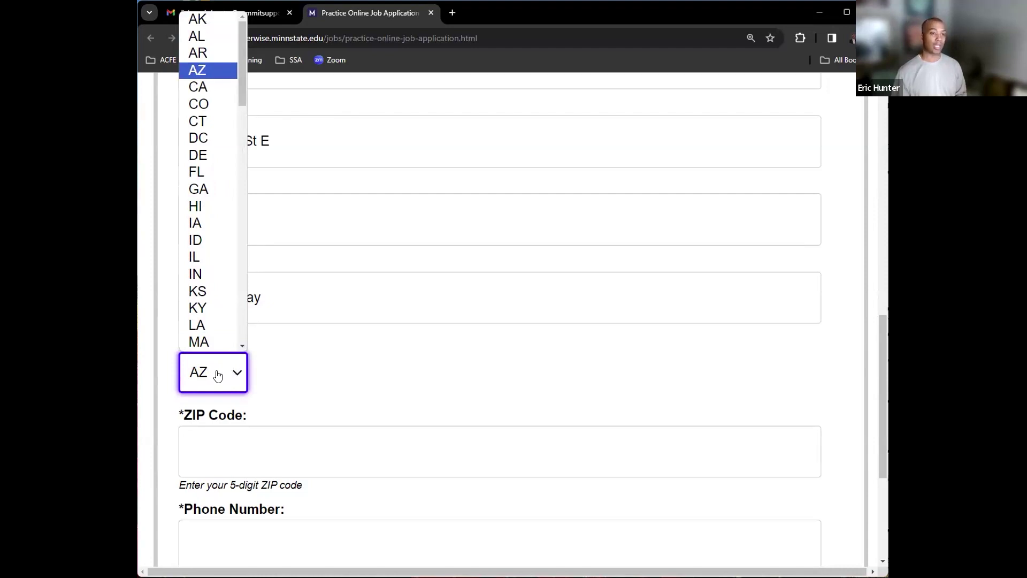
pyautogui.click(218, 71)
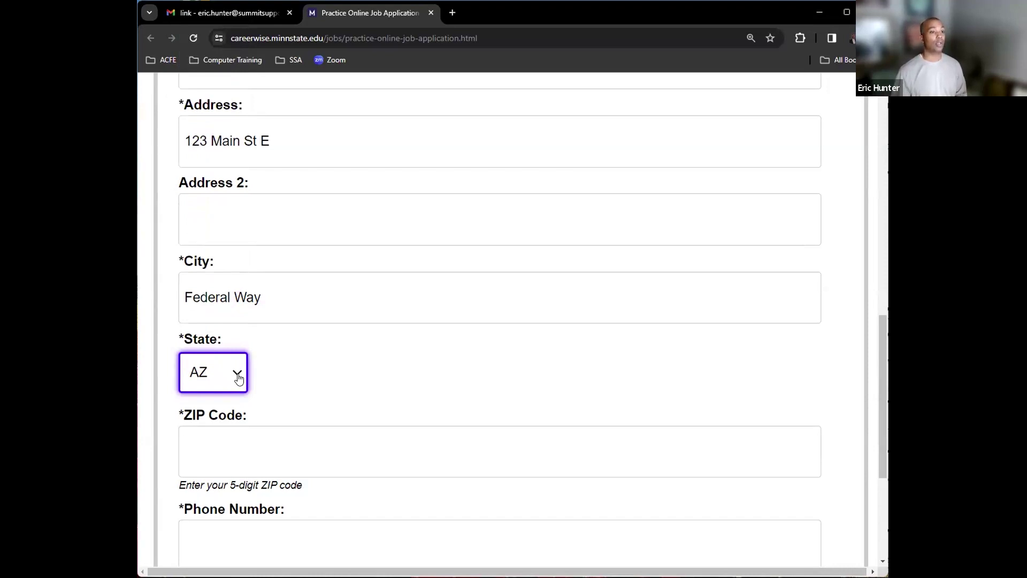
# - Set the State to NC
pyautogui.click(239, 379)
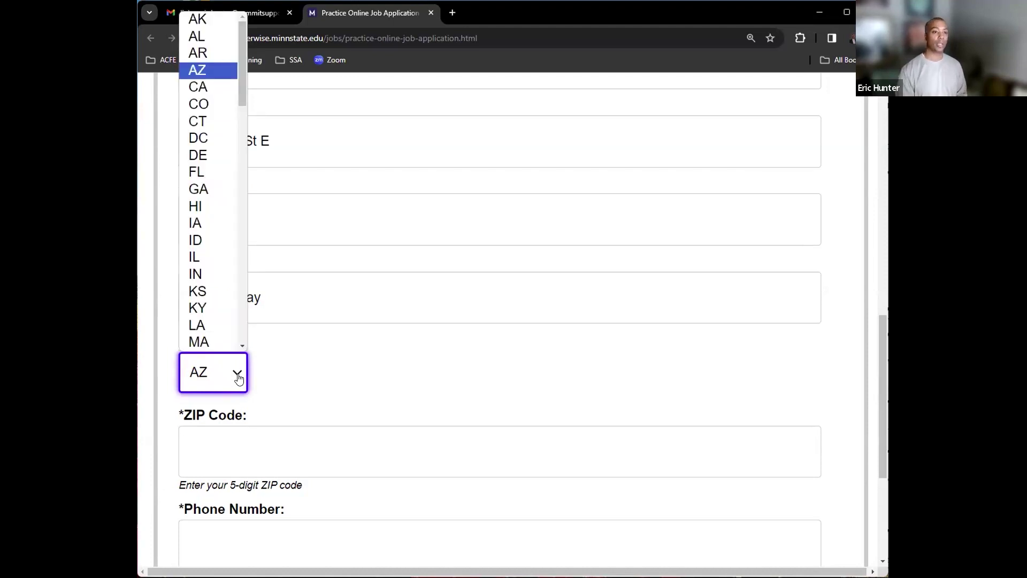
pyautogui.press('n')
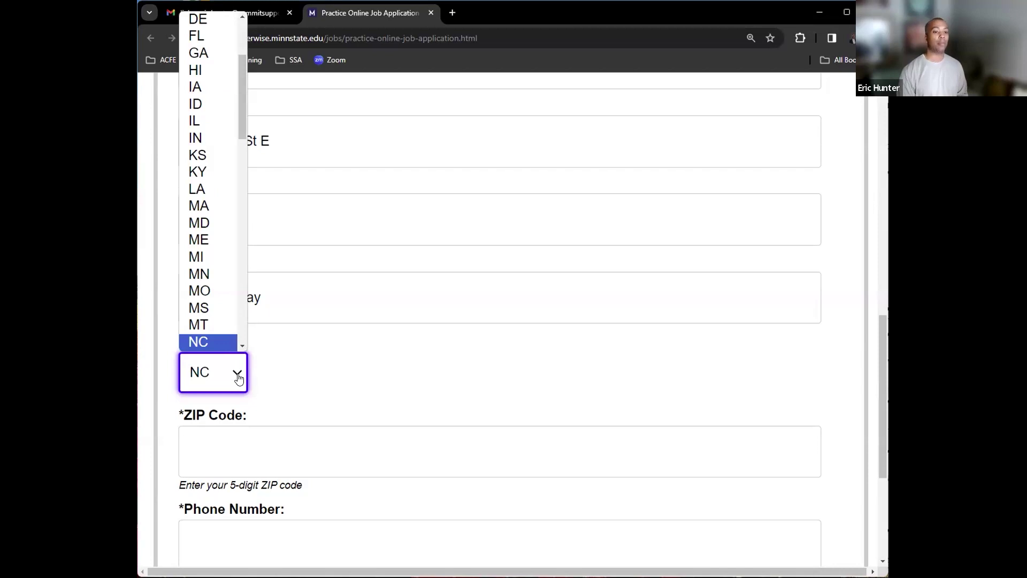
pyautogui.press('Return')
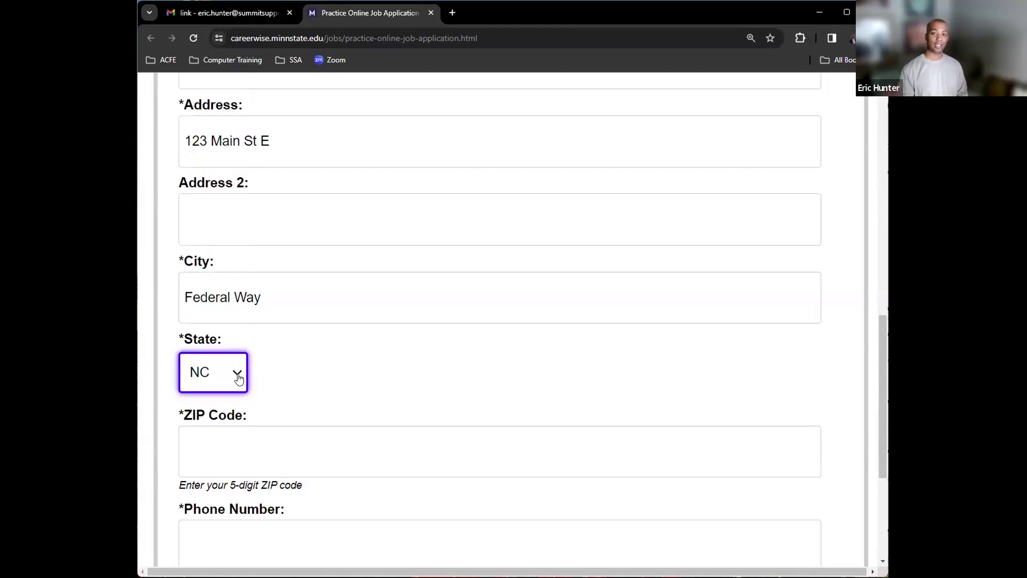
pyautogui.press('Tab')
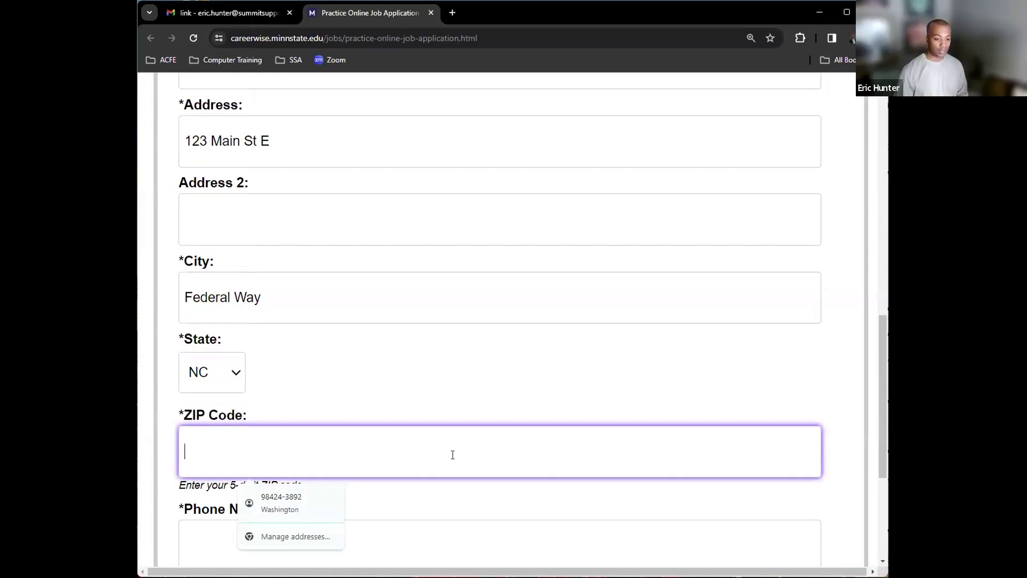
# - Dismiss the autofill suggestions and enter an eight-digit test ZIP code
pyautogui.click(420, 503)
pyautogui.click(423, 447)
pyautogui.click(399, 510)
pyautogui.click(404, 451)
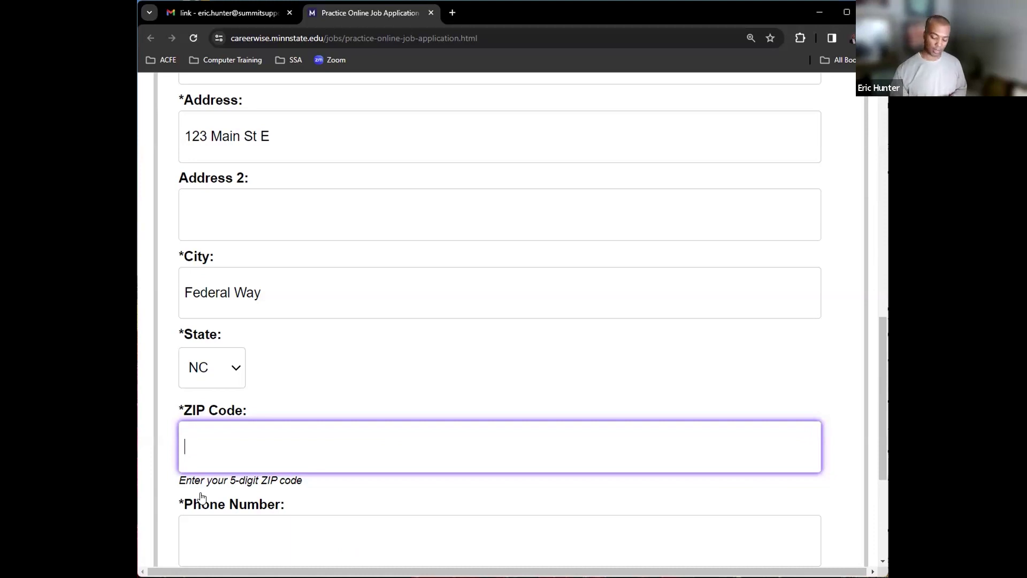
pyautogui.write('66666')
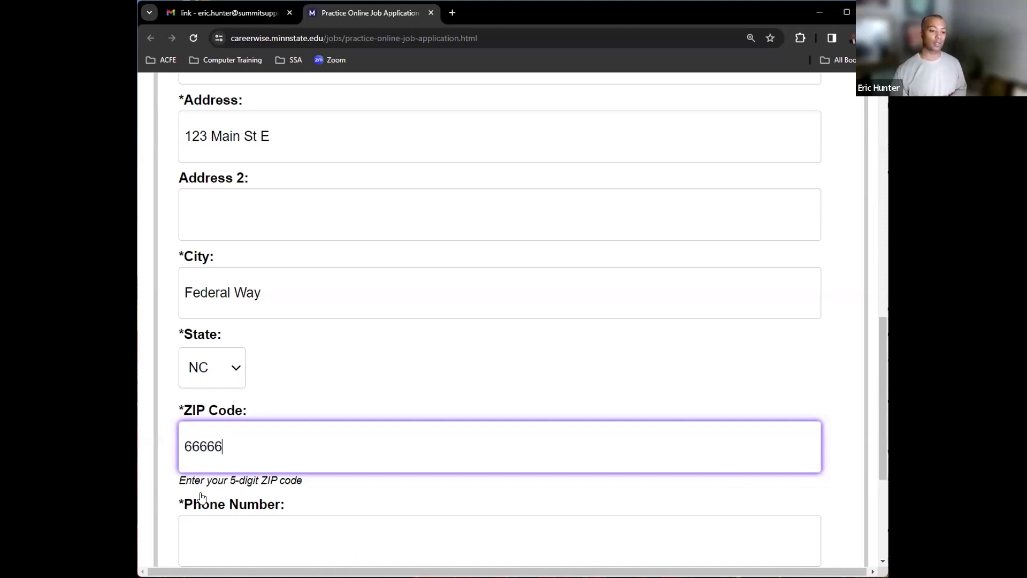
pyautogui.write('621')
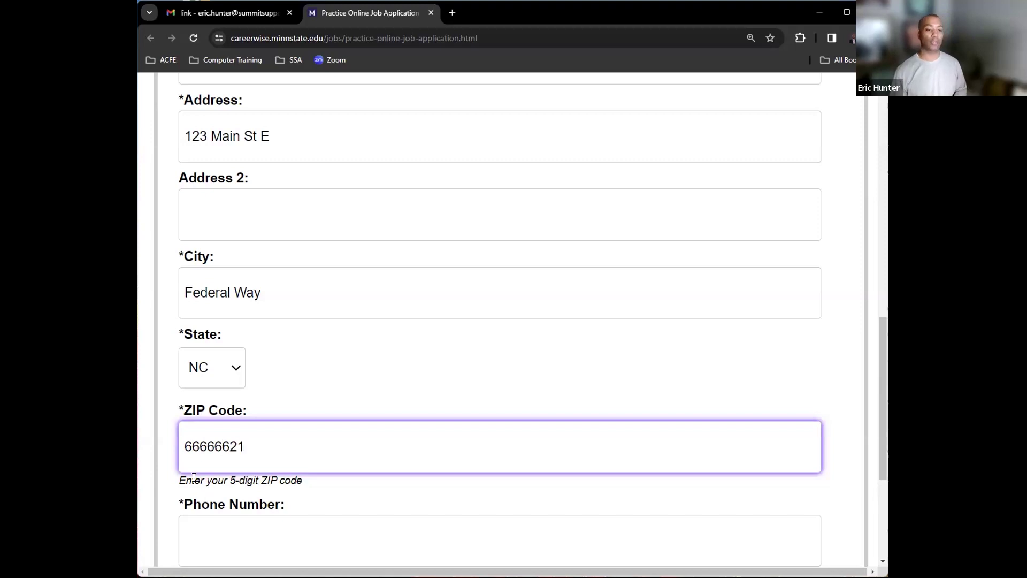
pyautogui.press('Tab')
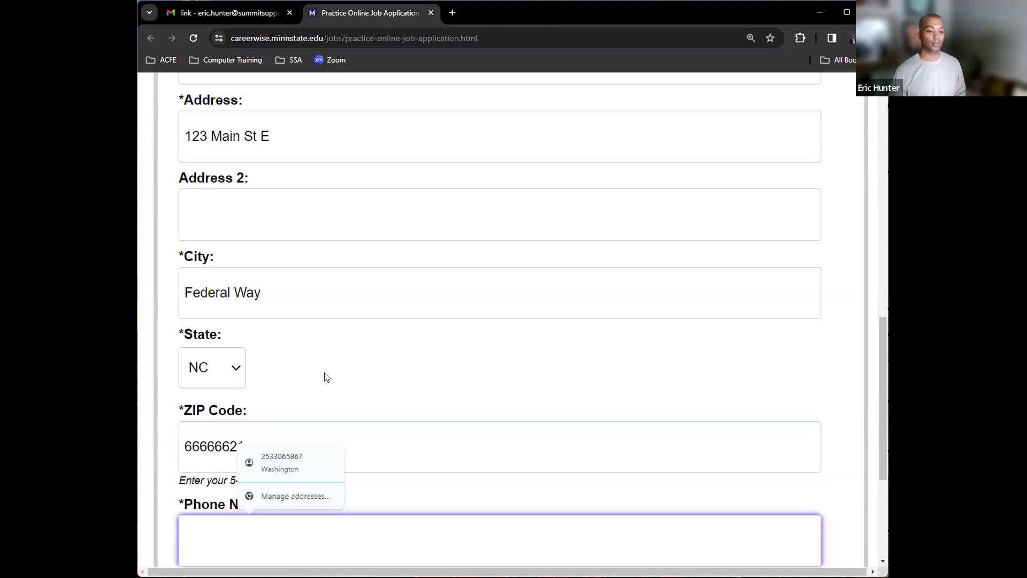
pyautogui.scroll(-3, 324, 373)
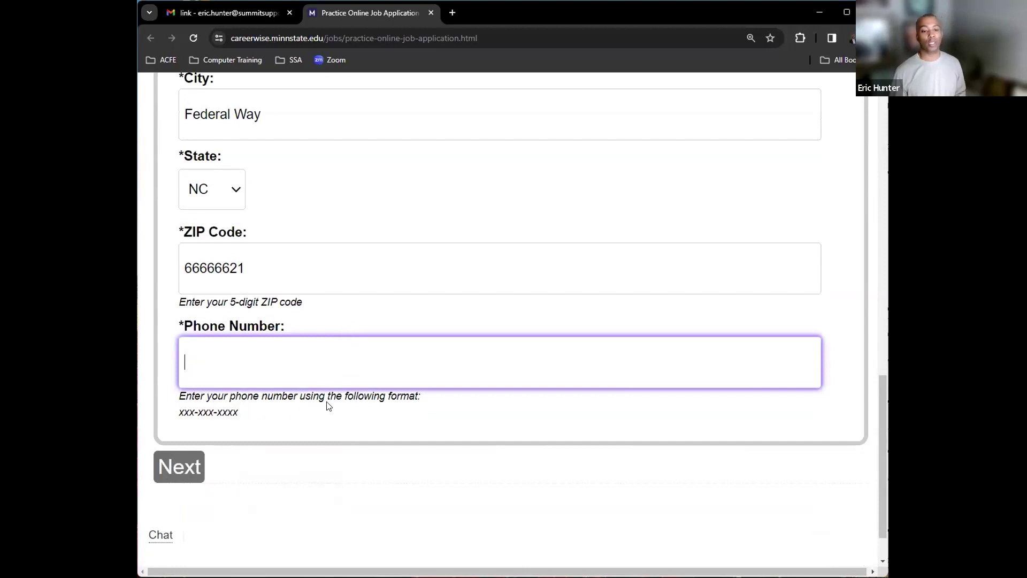
# - Review the xxx-xxx-xxxx hint and enter the applicant's phone number with one hyphen
pyautogui.doubleClick(196, 412)
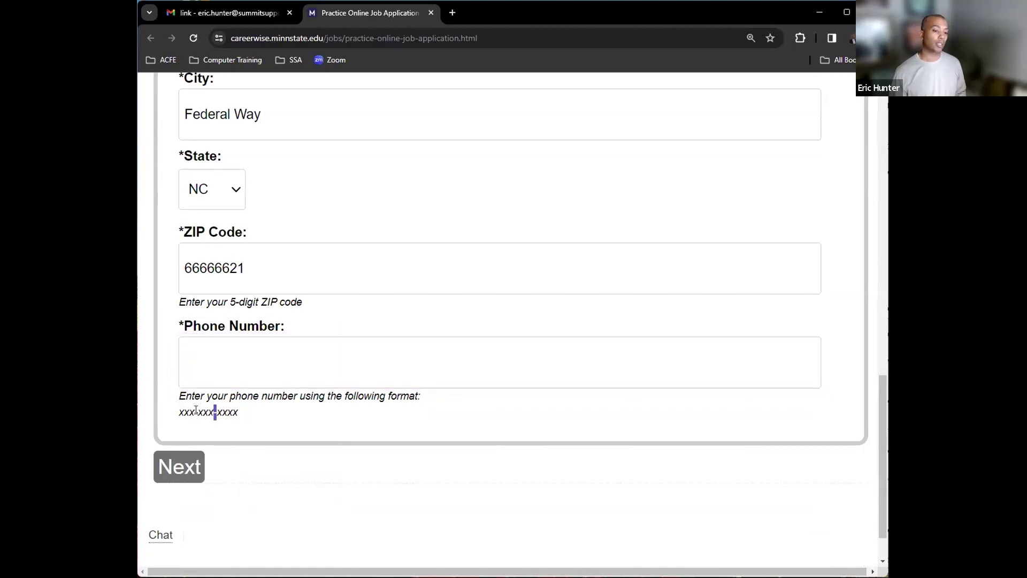
pyautogui.moveTo(194, 413); pyautogui.dragTo(255, 416)
pyautogui.click(197, 413)
pyautogui.click(243, 367)
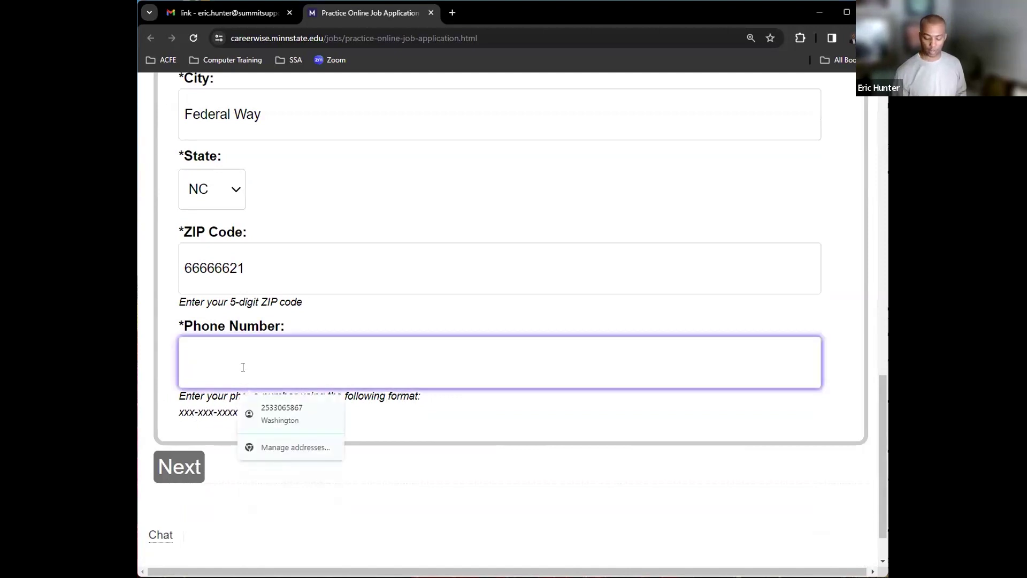
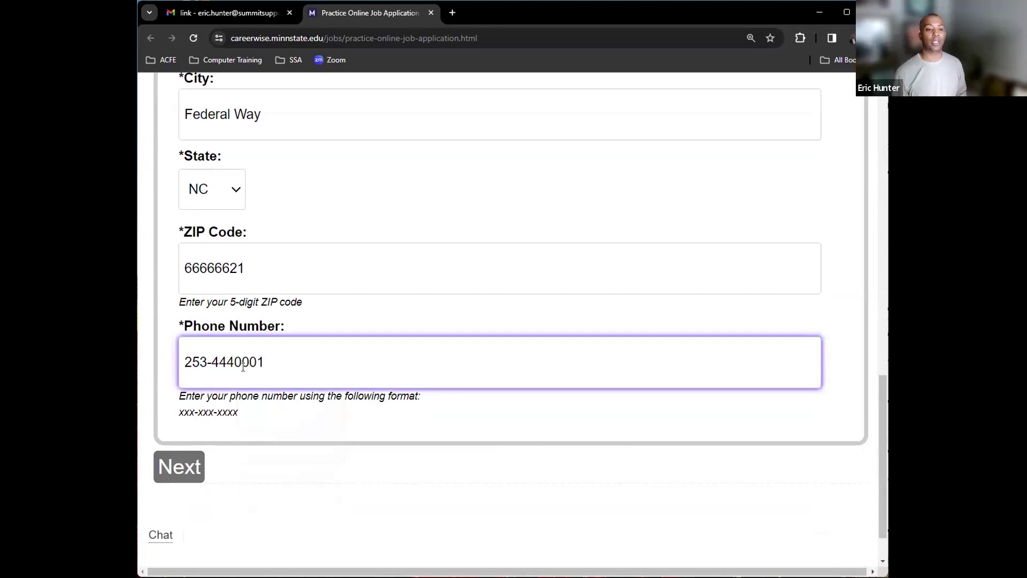
pyautogui.press('Tab')
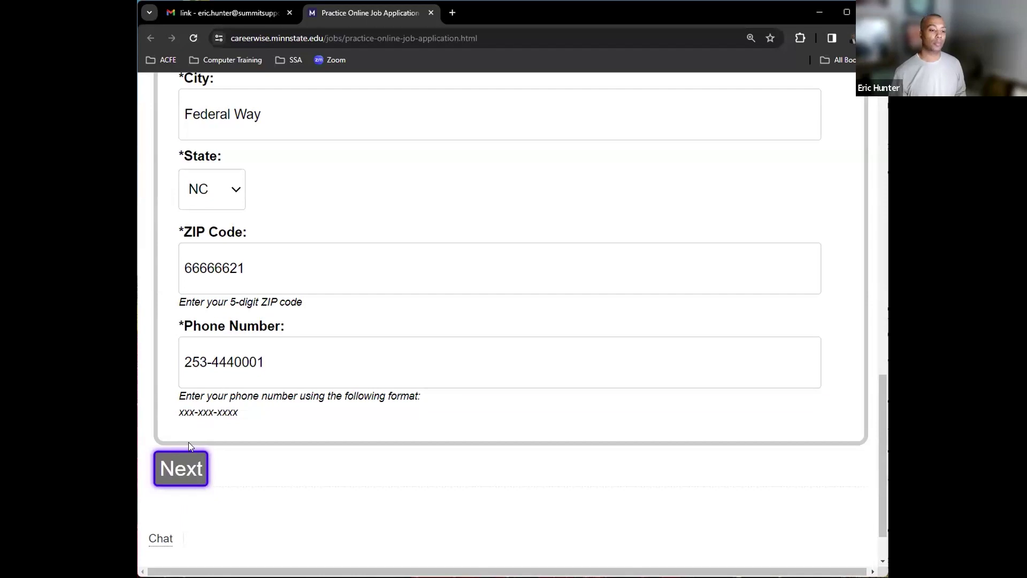
# - Submit the form, read the errors, and replace the ZIP code with five digits
pyautogui.click(173, 475)
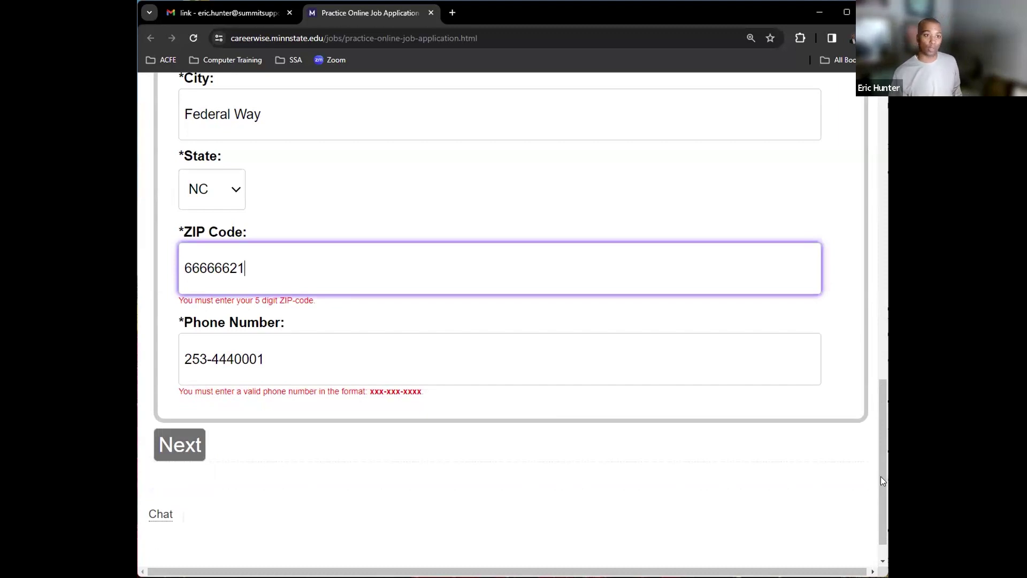
pyautogui.moveTo(881, 475); pyautogui.dragTo(880, 241)
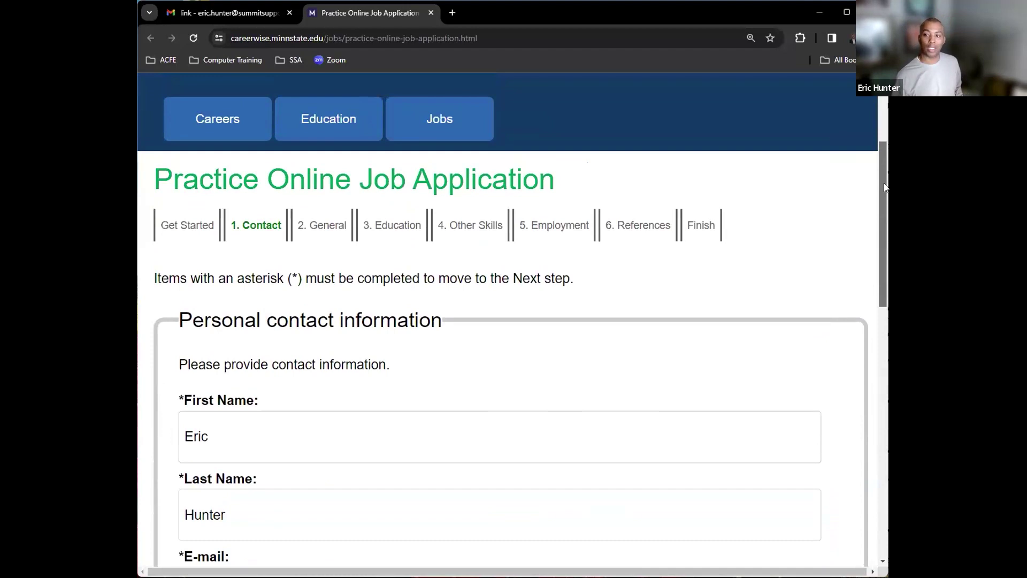
pyautogui.moveTo(881, 182); pyautogui.dragTo(880, 417)
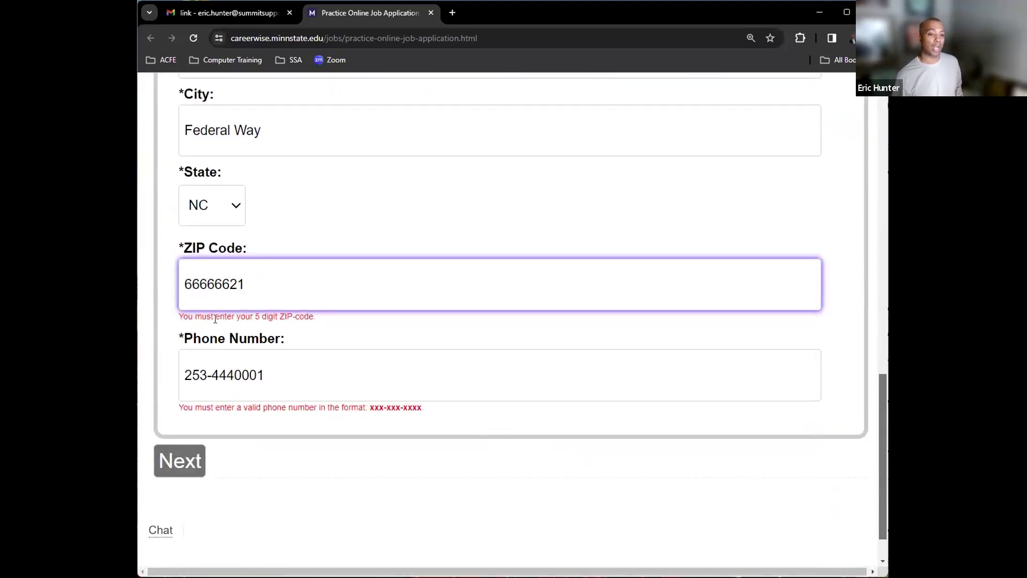
pyautogui.moveTo(324, 319); pyautogui.dragTo(180, 323)
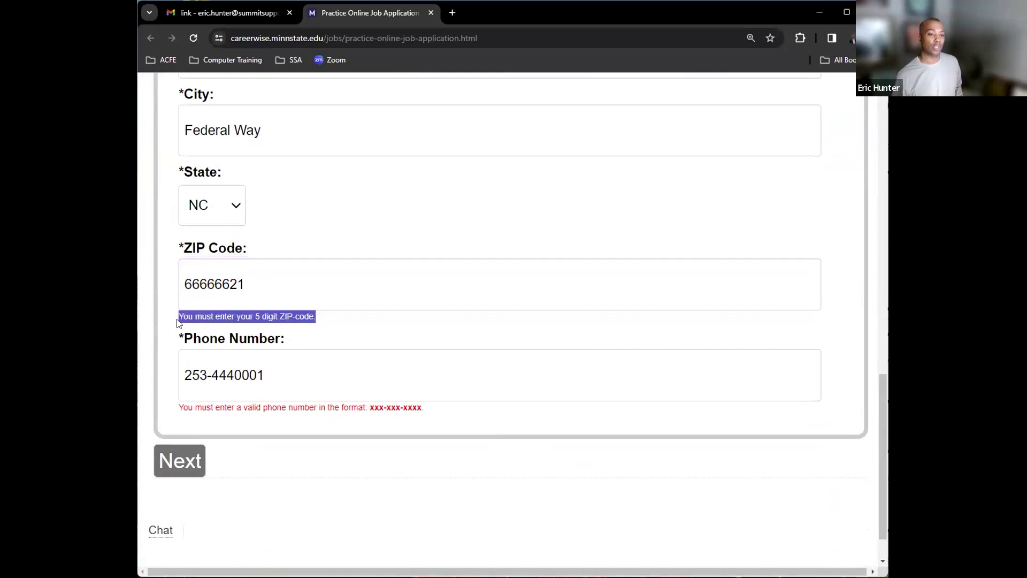
pyautogui.moveTo(248, 286); pyautogui.dragTo(185, 285)
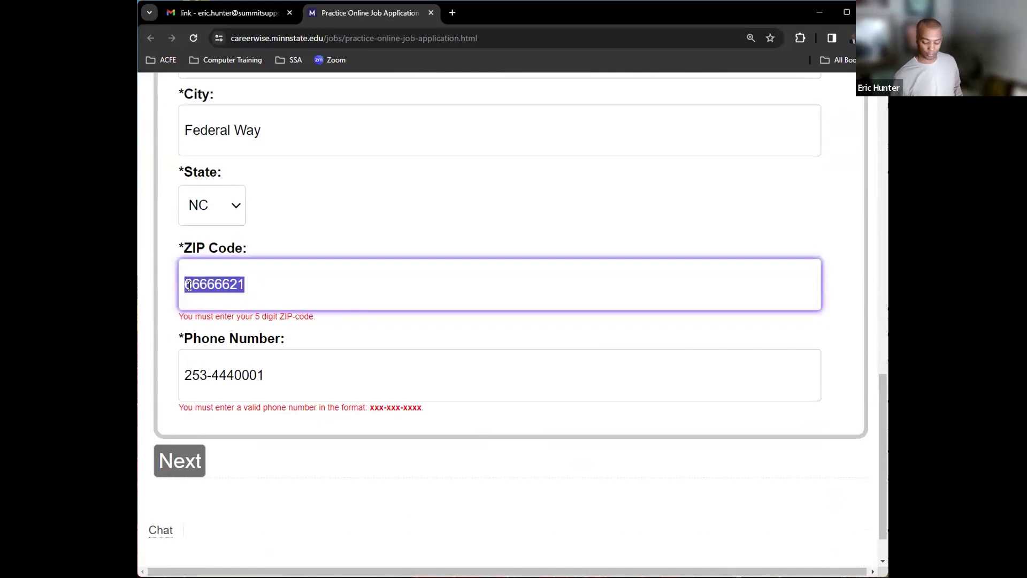
pyautogui.write('4')
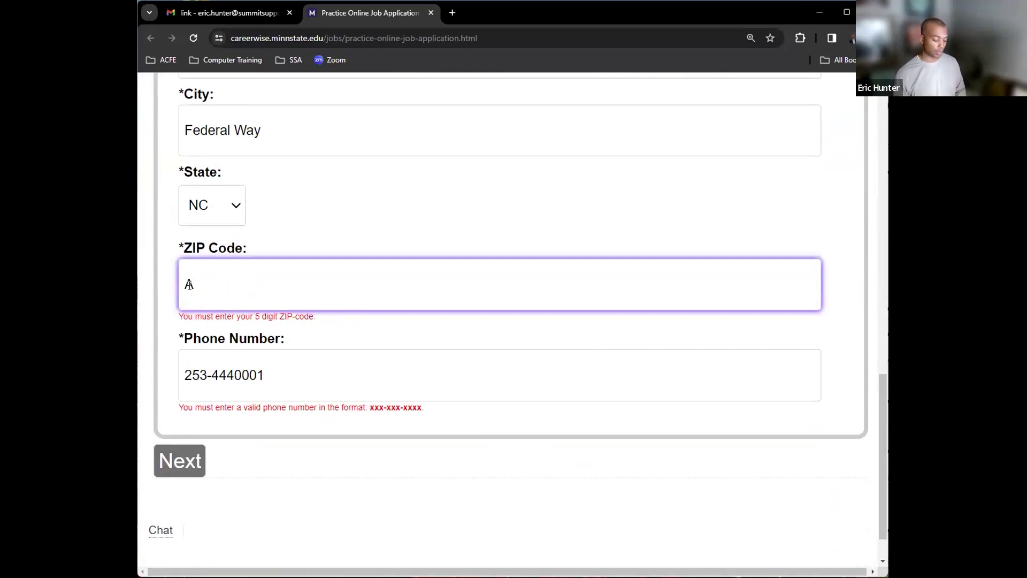
pyautogui.write('4555')
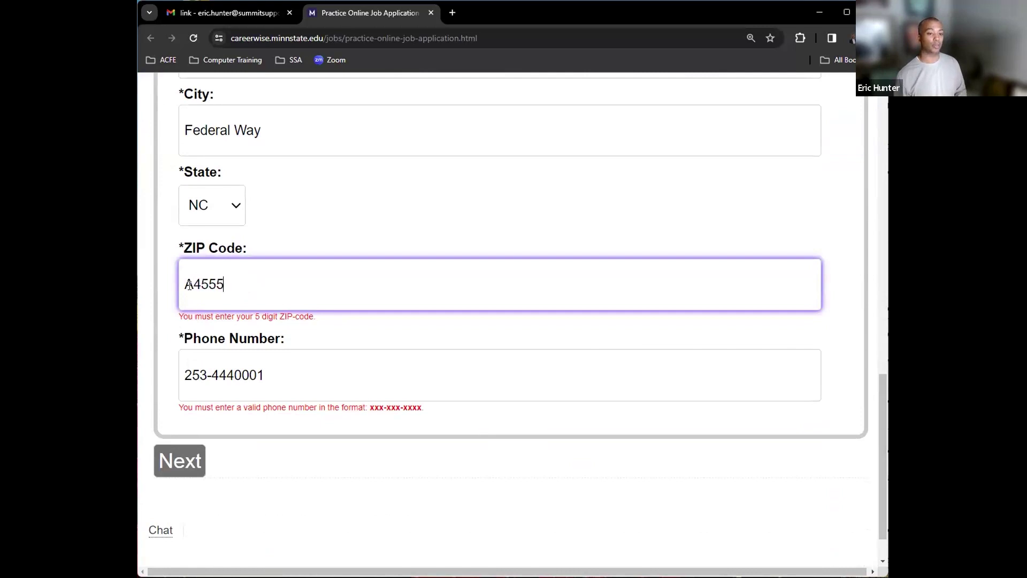
pyautogui.click(180, 459)
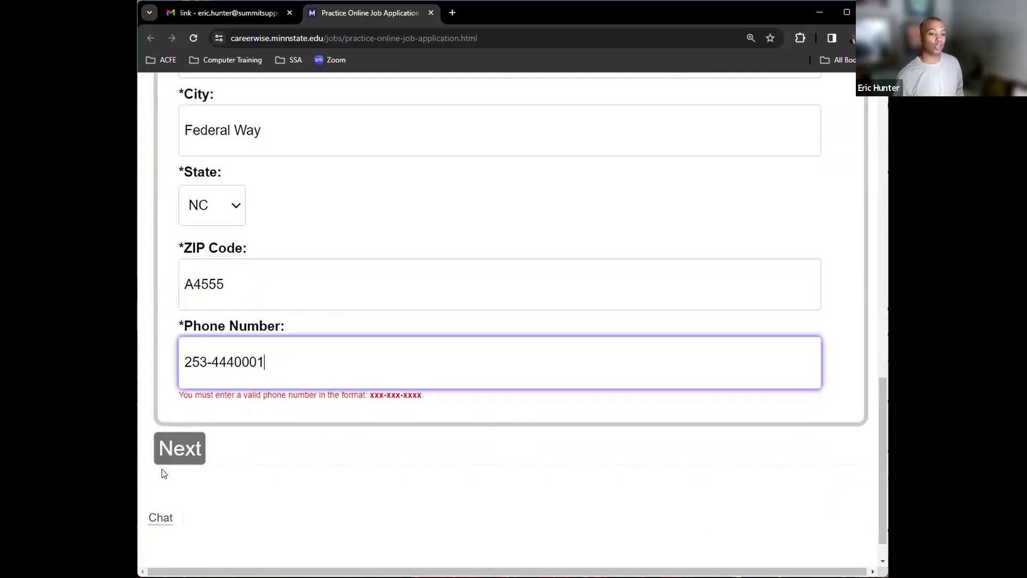
# - Insert the missing second hyphen into the phone number
pyautogui.click(195, 288)
pyautogui.moveTo(228, 284); pyautogui.dragTo(186, 286)
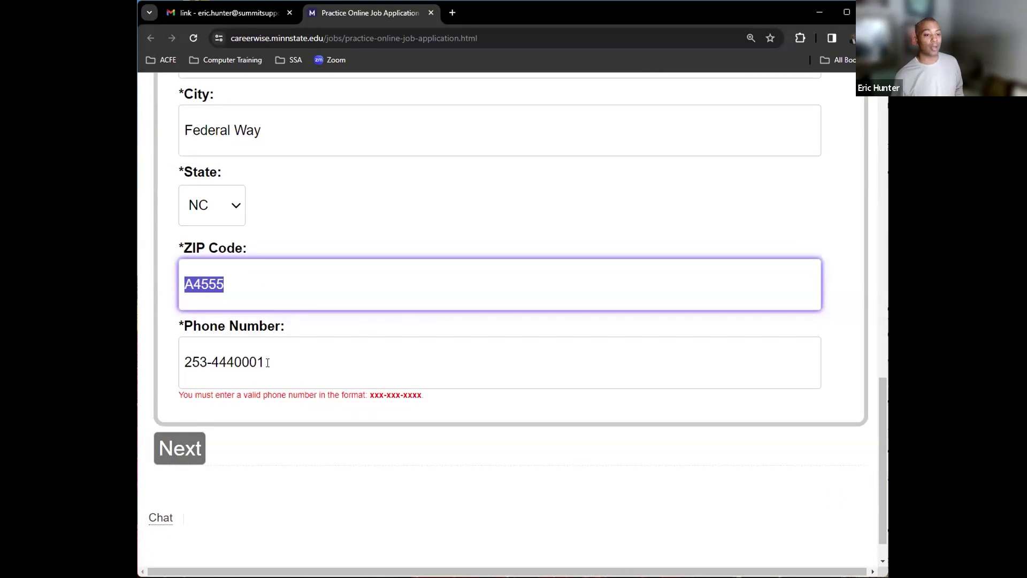
pyautogui.click(235, 363)
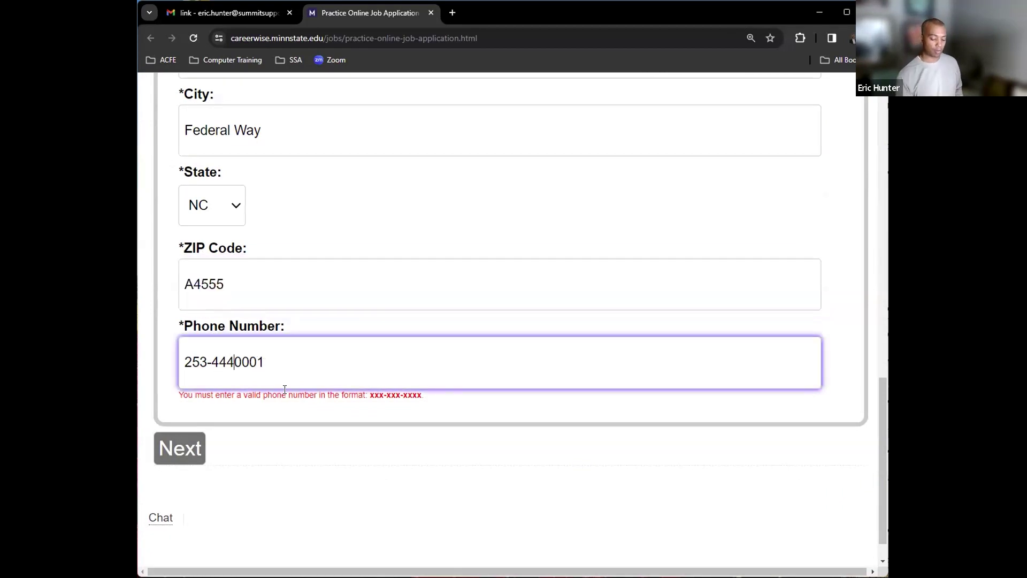
pyautogui.write('-')
pyautogui.click(307, 356)
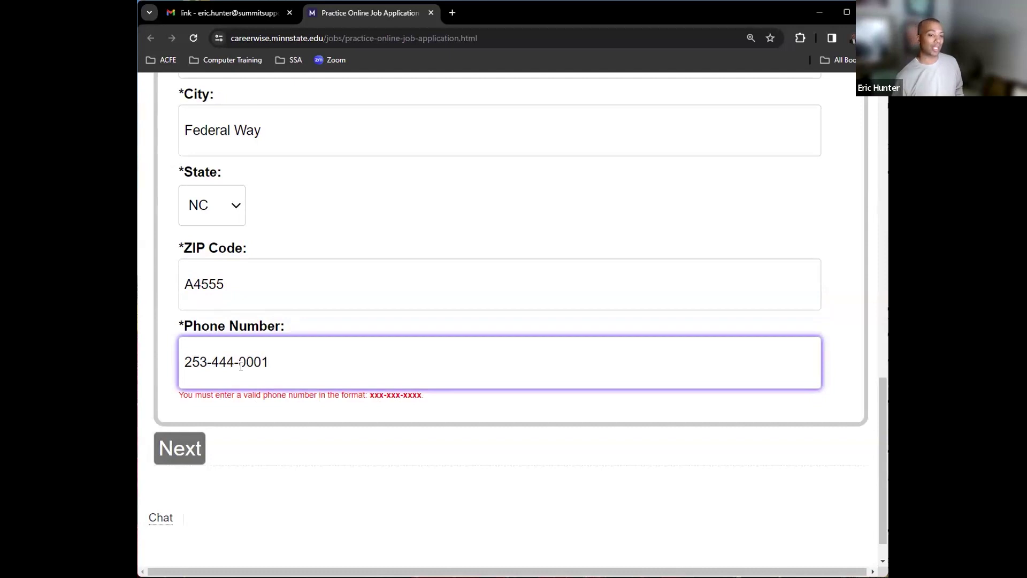
# - Advance to General information and settle the page zoom at 150%
pyautogui.click(173, 454)
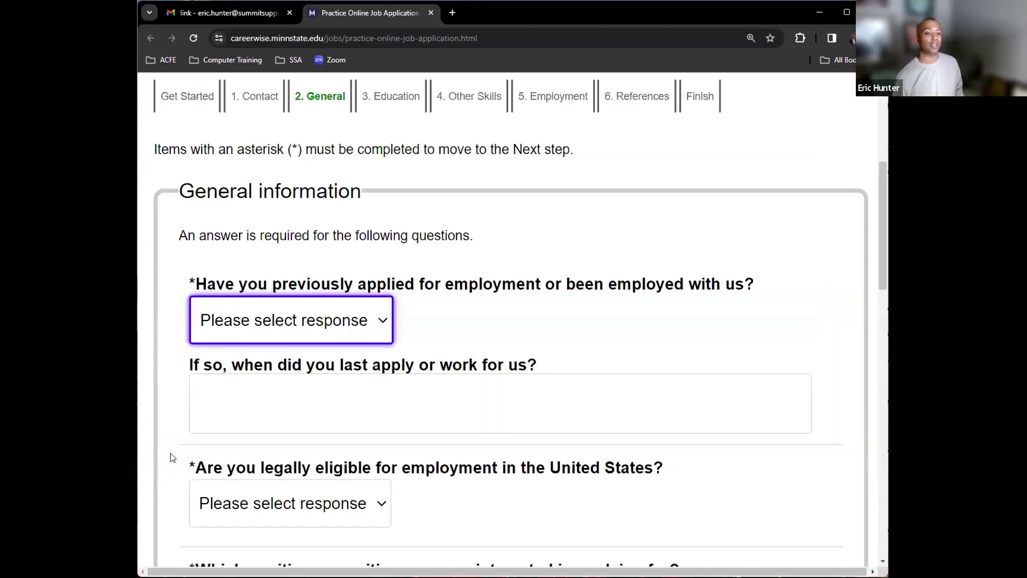
pyautogui.hotkey('ctrl', '-')
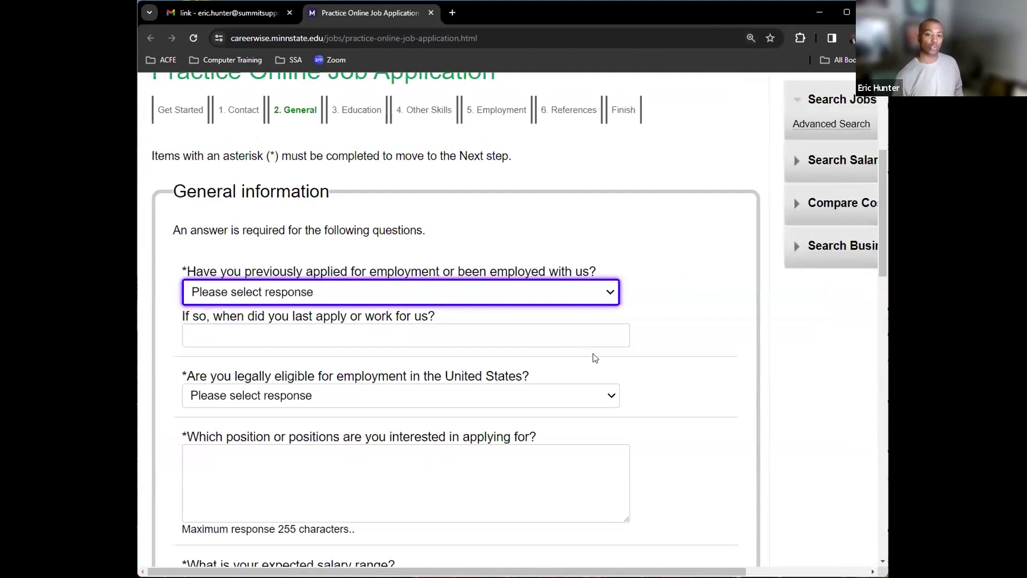
pyautogui.hotkey('ctrl', '+')
pyautogui.hotkey('ctrl', '+')
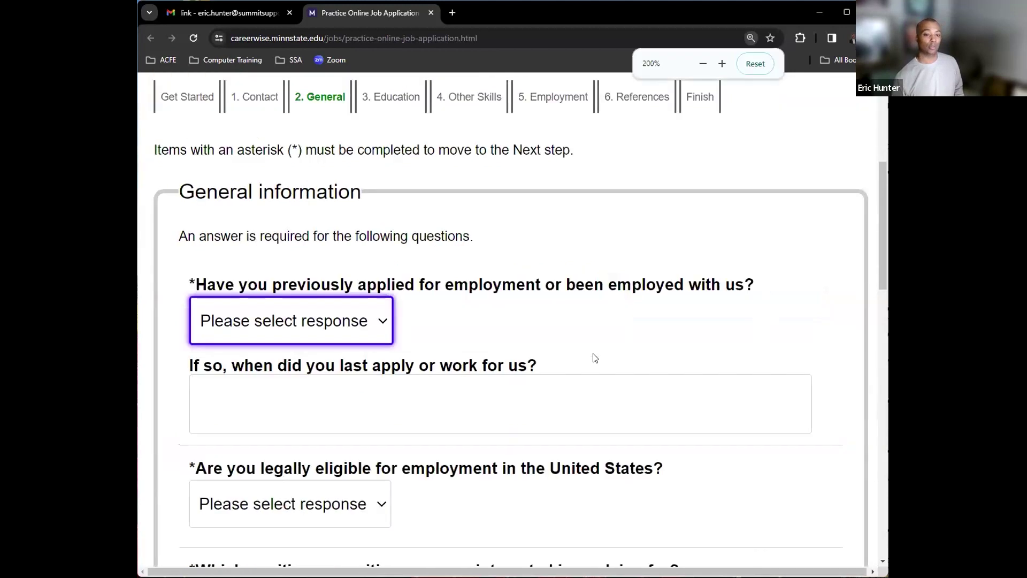
pyautogui.hotkey('ctrl', '-')
pyautogui.hotkey('ctrl', '-')
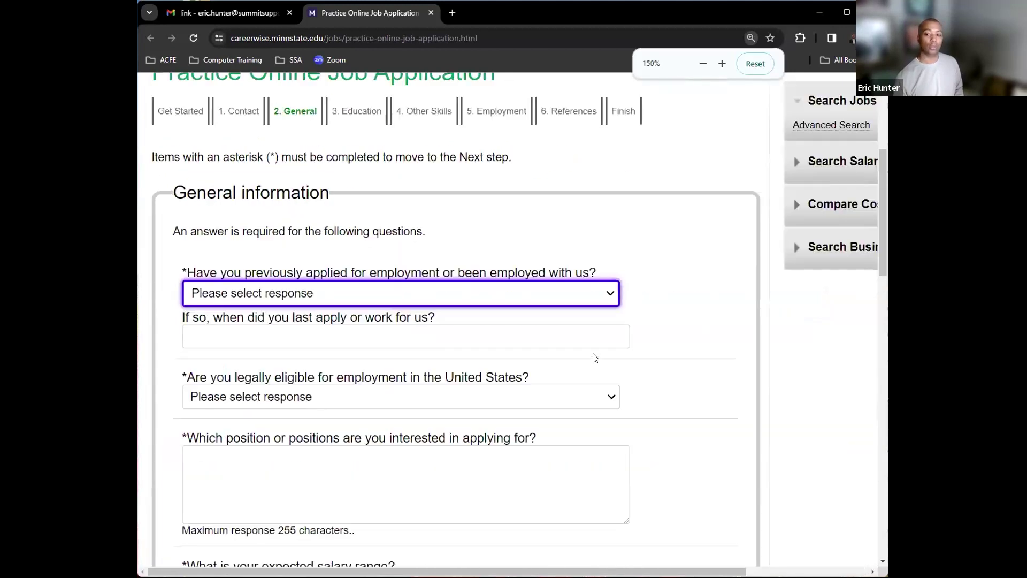
pyautogui.hotkey('ctrl', '-')
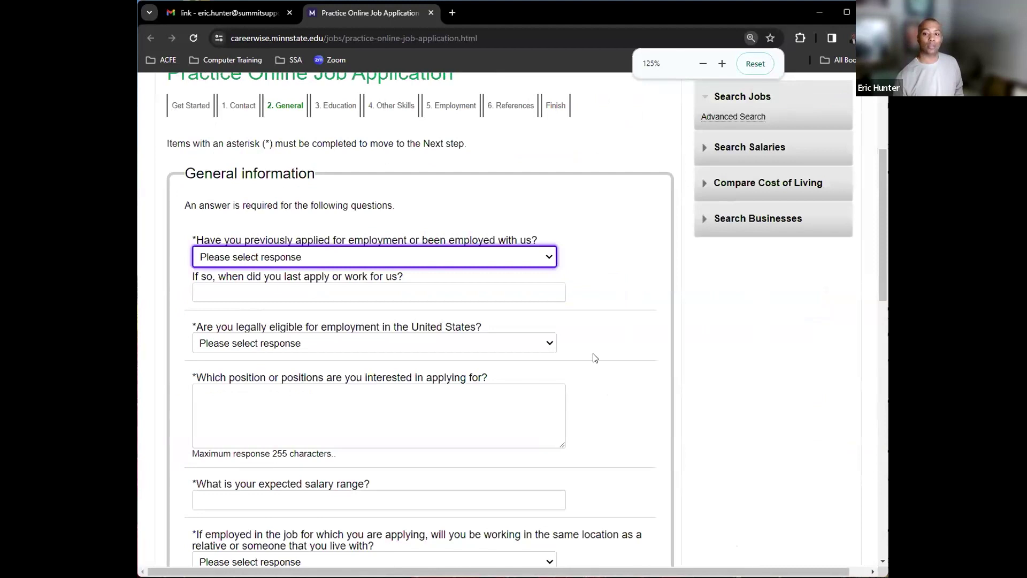
pyautogui.hotkey('ctrl', '+')
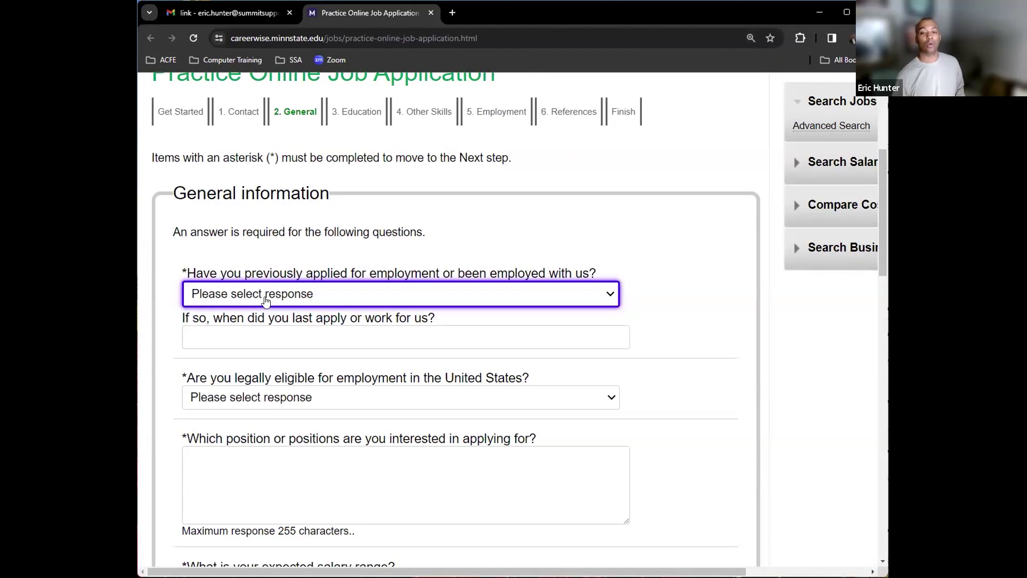
# - Answer Yes to the previous-employment question
pyautogui.press('Down')
pyautogui.press('Up')
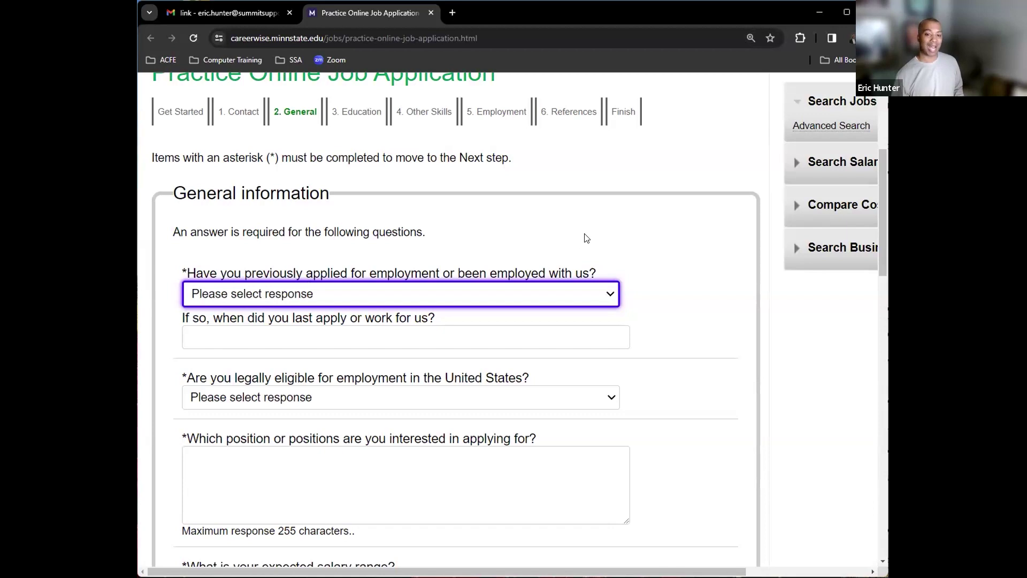
pyautogui.click(587, 236)
pyautogui.press('Tab')
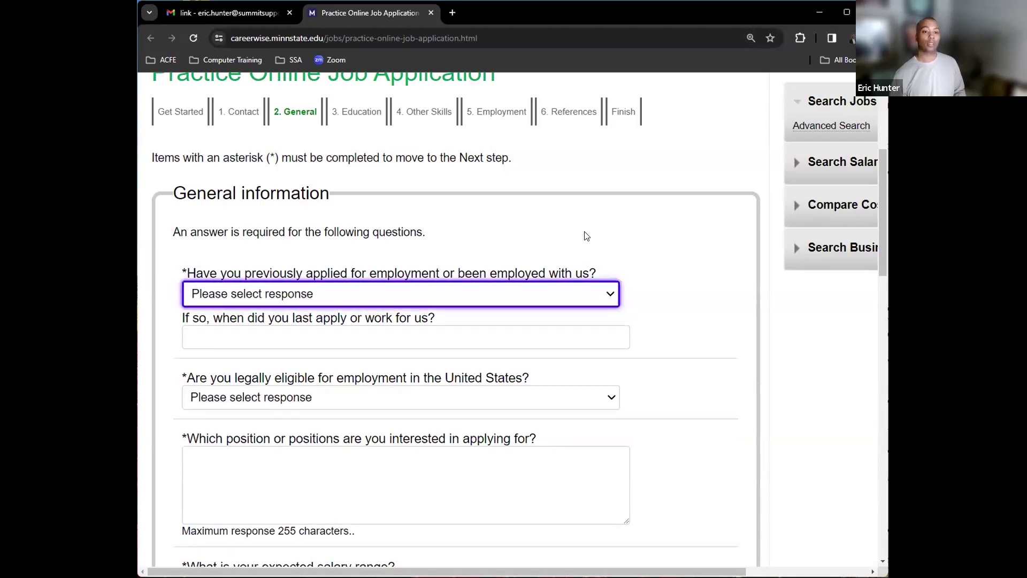
pyautogui.click(587, 236)
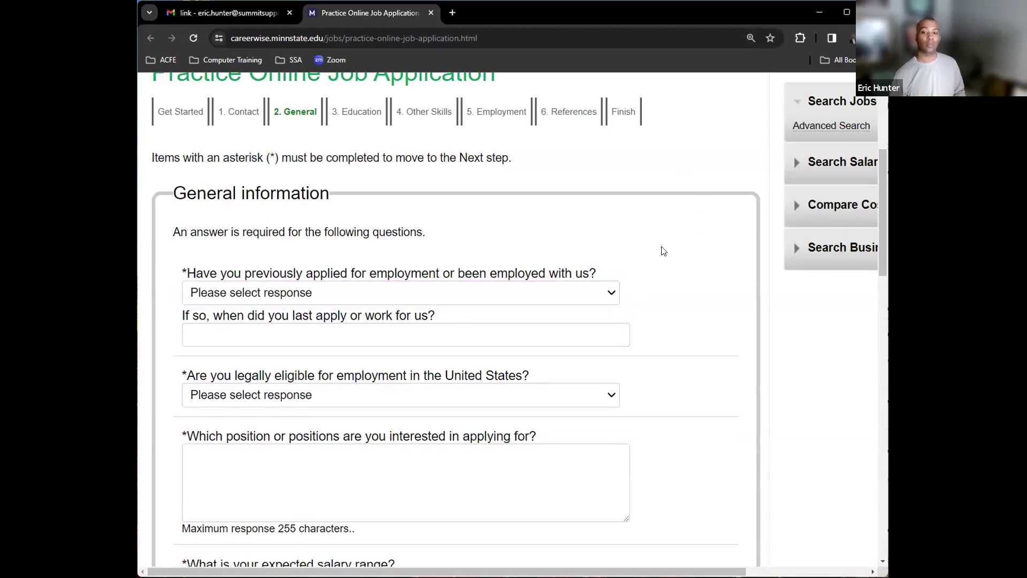
pyautogui.press('Tab')
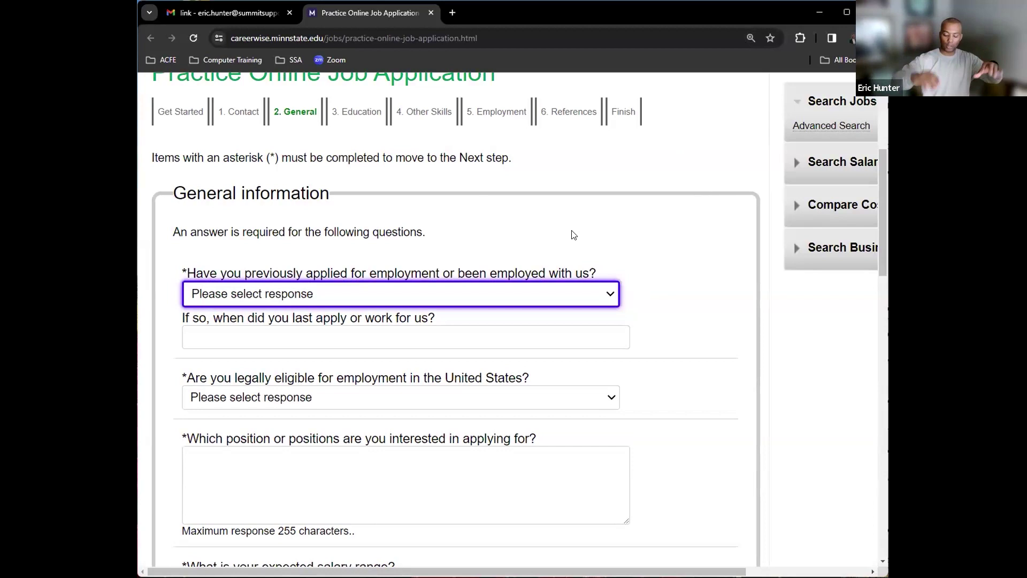
pyautogui.press('n')
pyautogui.press('y')
pyautogui.press('n')
pyautogui.press('y')
pyautogui.press('n')
pyautogui.press('y')
pyautogui.press('n')
pyautogui.press('y')
pyautogui.press('n')
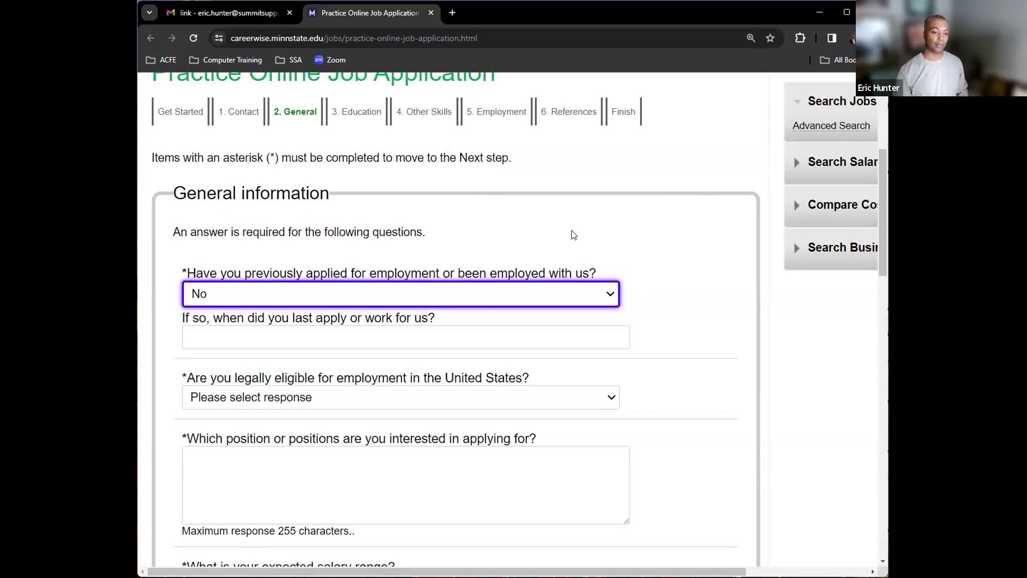
pyautogui.press('y')
pyautogui.press('Tab')
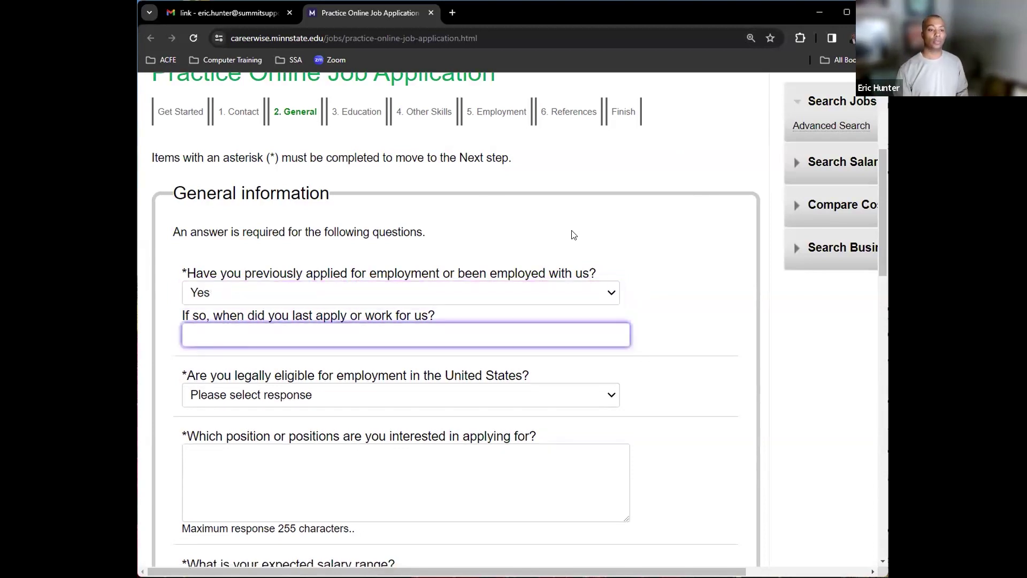
# - Enter 2011 as the last application year and answer Yes to legal eligibility
pyautogui.write('2011')
pyautogui.press('Tab')
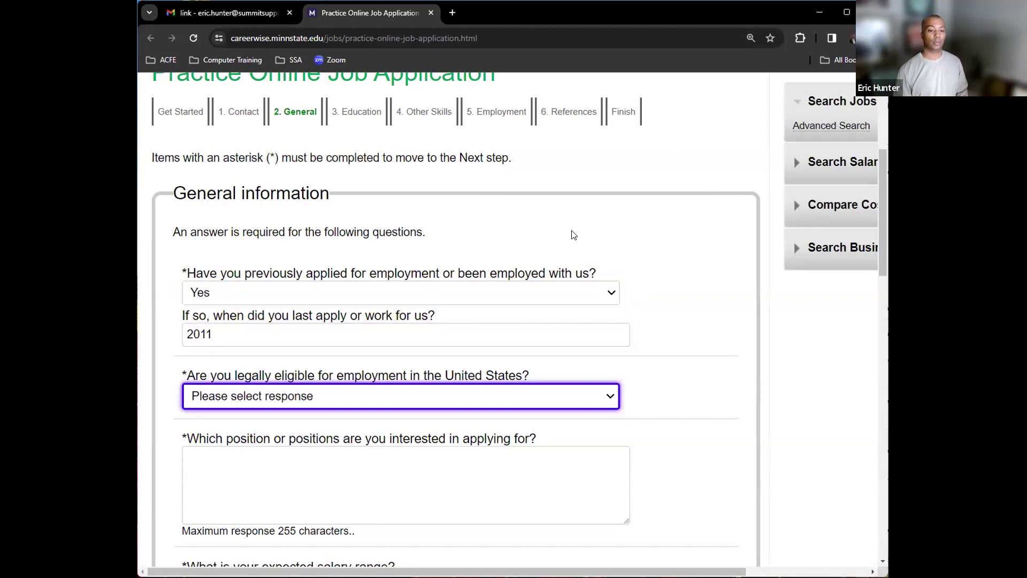
pyautogui.press('Down')
pyautogui.press('Down')
pyautogui.press('Up')
pyautogui.press('Down')
pyautogui.press('Up')
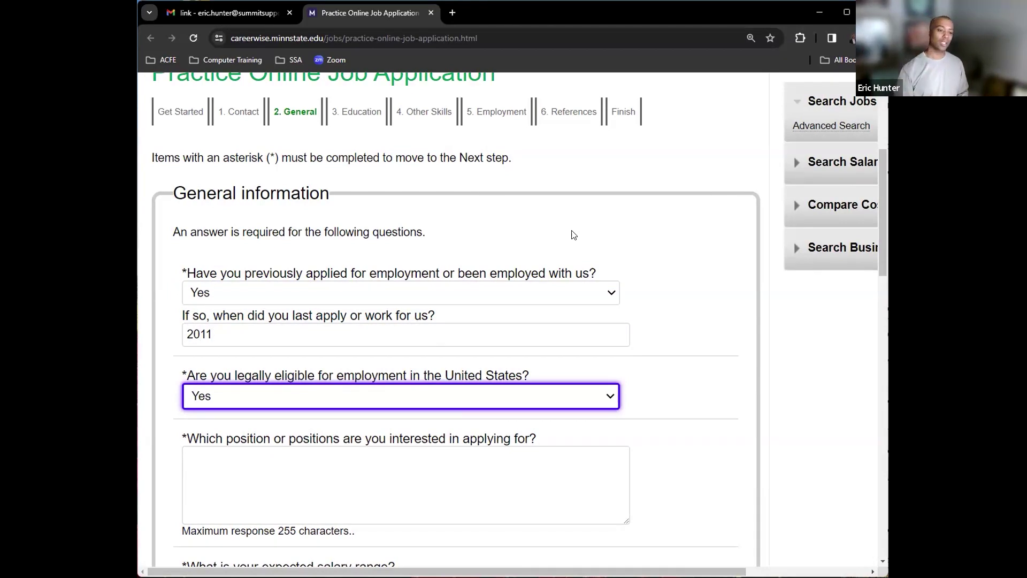
pyautogui.press('Tab')
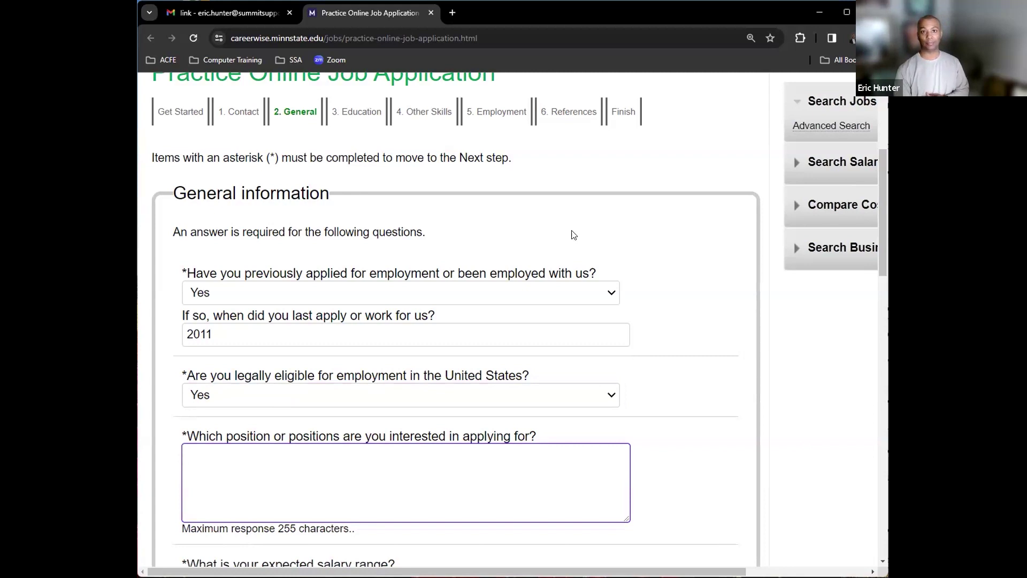
# - Enter 'I am here' in the positions-of-interest box and check the wording and the 255-character limit note
pyautogui.write('I am here')
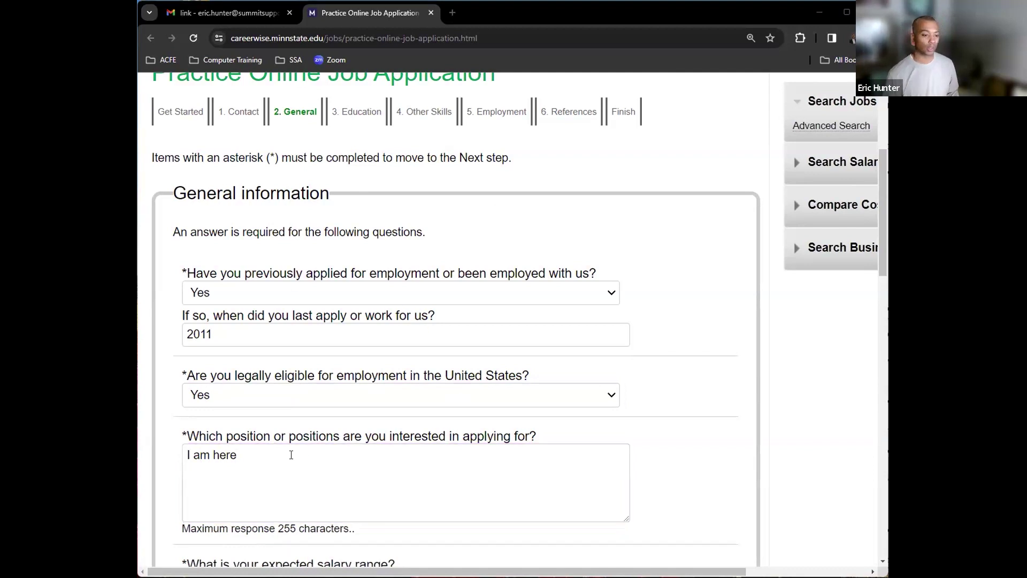
pyautogui.click(233, 457)
pyautogui.moveTo(237, 455); pyautogui.dragTo(214, 454)
pyautogui.click(195, 455)
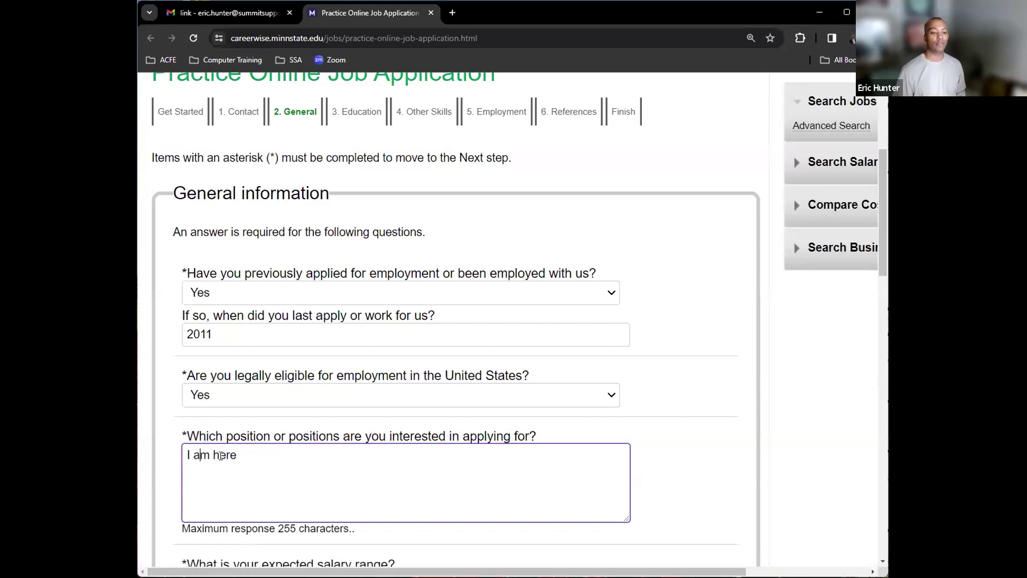
pyautogui.moveTo(212, 455); pyautogui.dragTo(207, 454)
pyautogui.moveTo(278, 529); pyautogui.dragTo(349, 528)
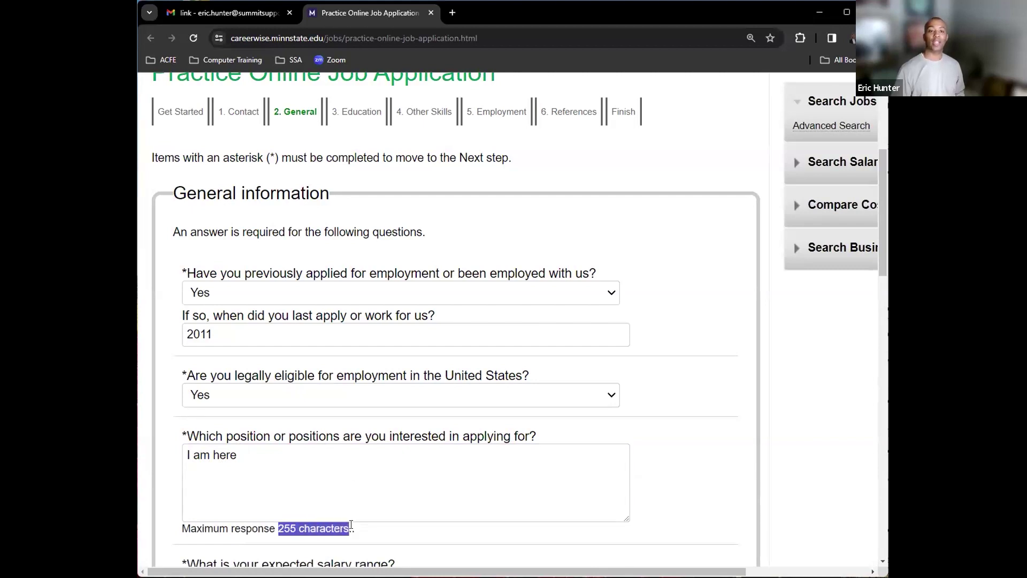
pyautogui.click(263, 455)
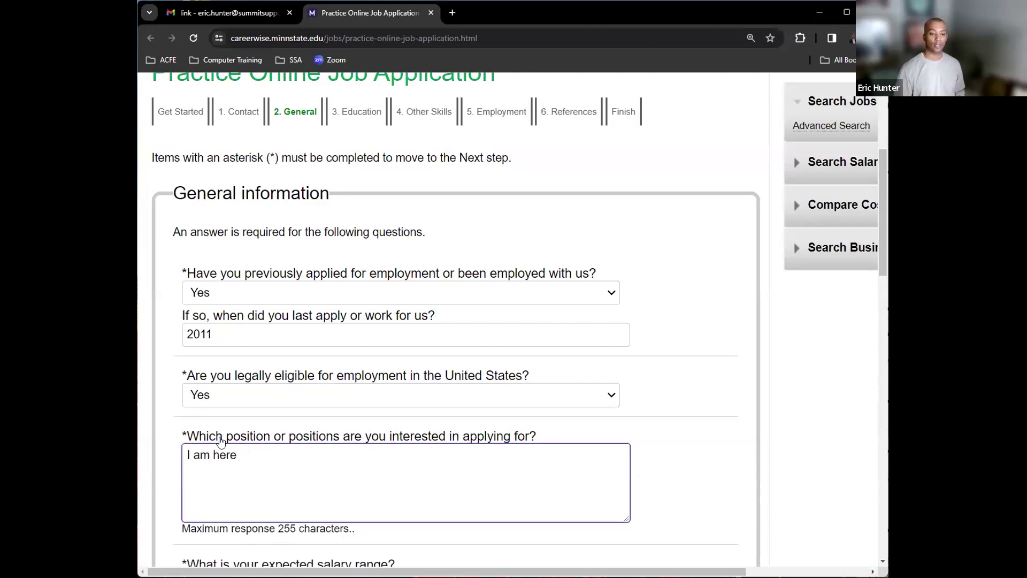
# - Enter 175,000 as the expected salary range
pyautogui.scroll(-2, 282, 457)
pyautogui.scroll(-1, 282, 457)
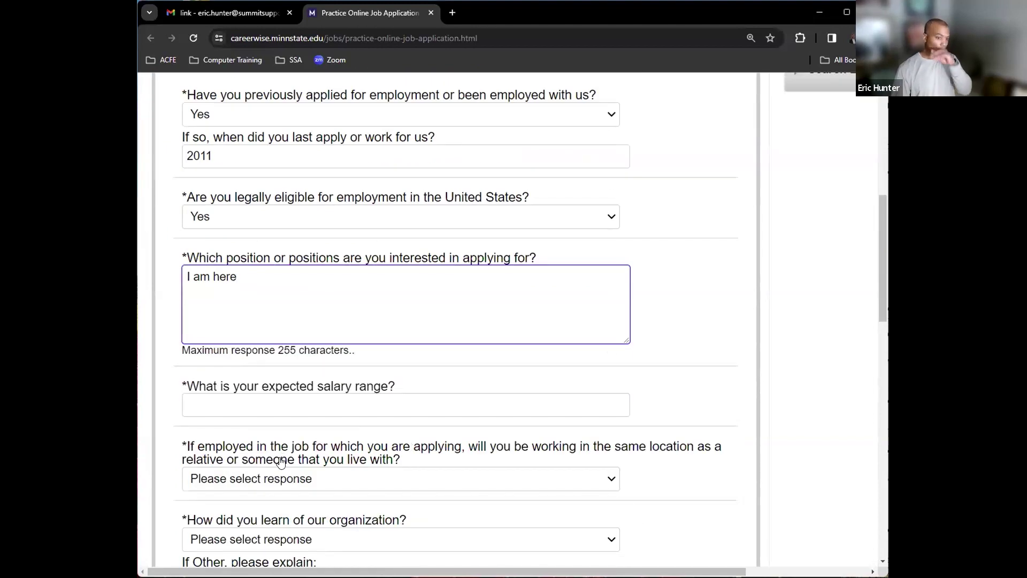
pyautogui.press('Tab')
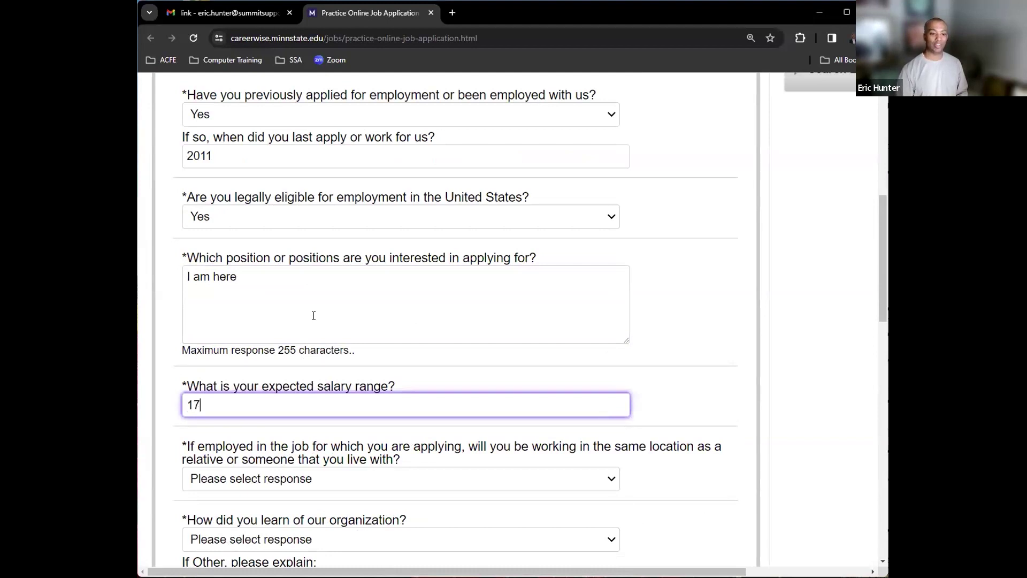
pyautogui.write('0')
# - Answer No to the relative question and choose Job Fair as the source
pyautogui.press('Tab')
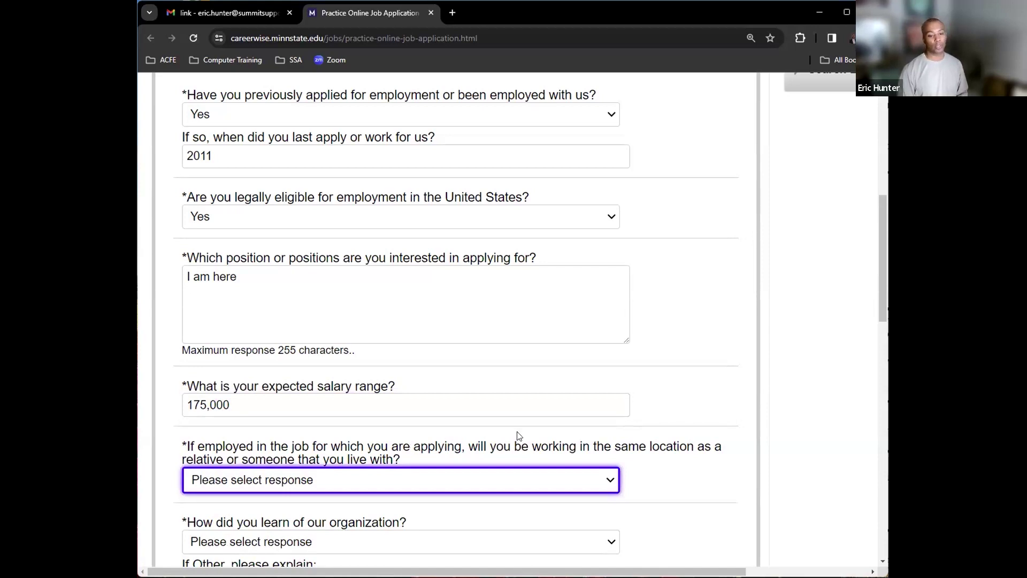
pyautogui.press('Down')
pyautogui.press('Down')
pyautogui.press('Tab')
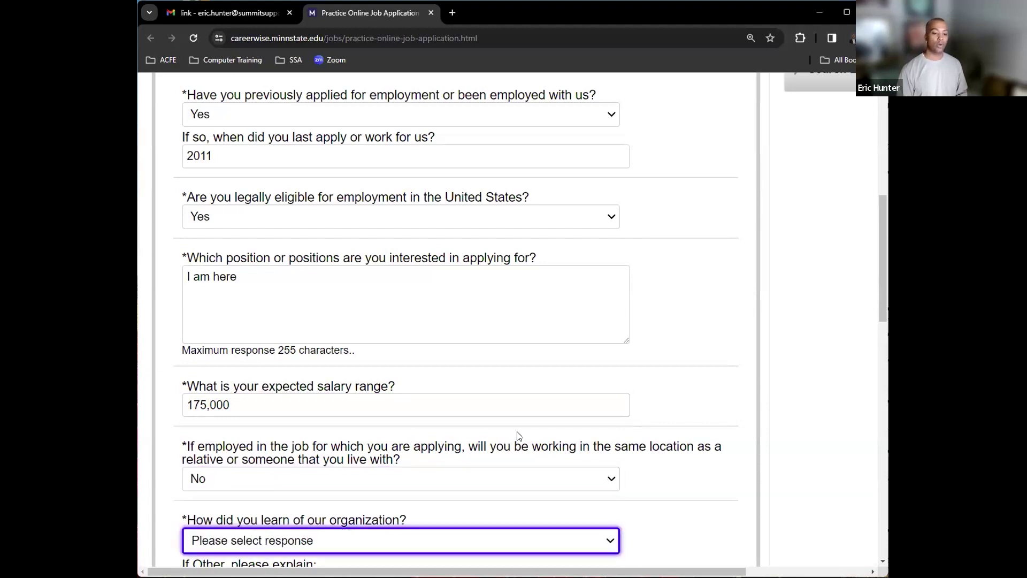
pyautogui.press('Down')
pyautogui.press('Down')
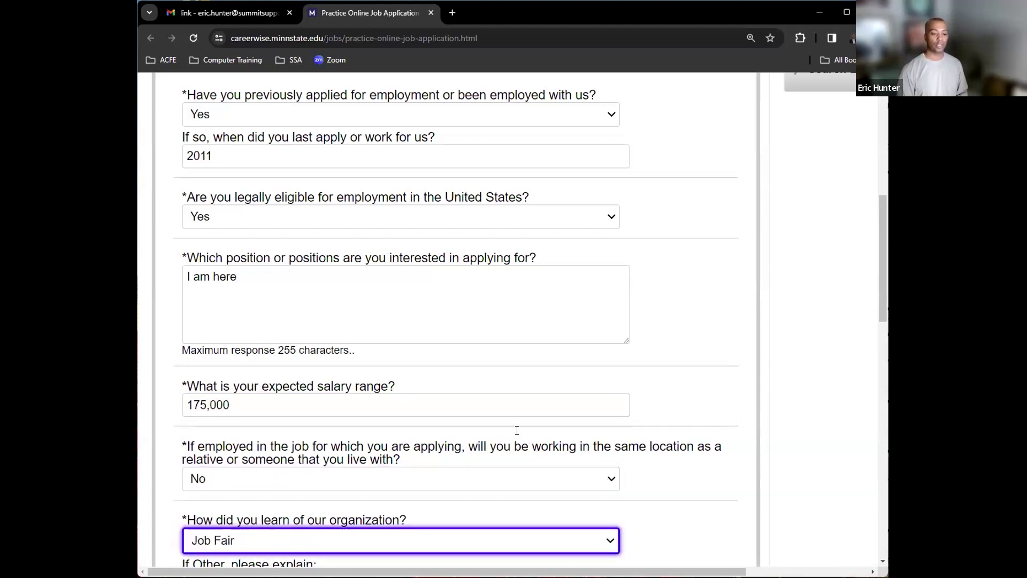
# - Leave the 'If Other, please explain' field blank and move on to the resume box
pyautogui.press('Tab')
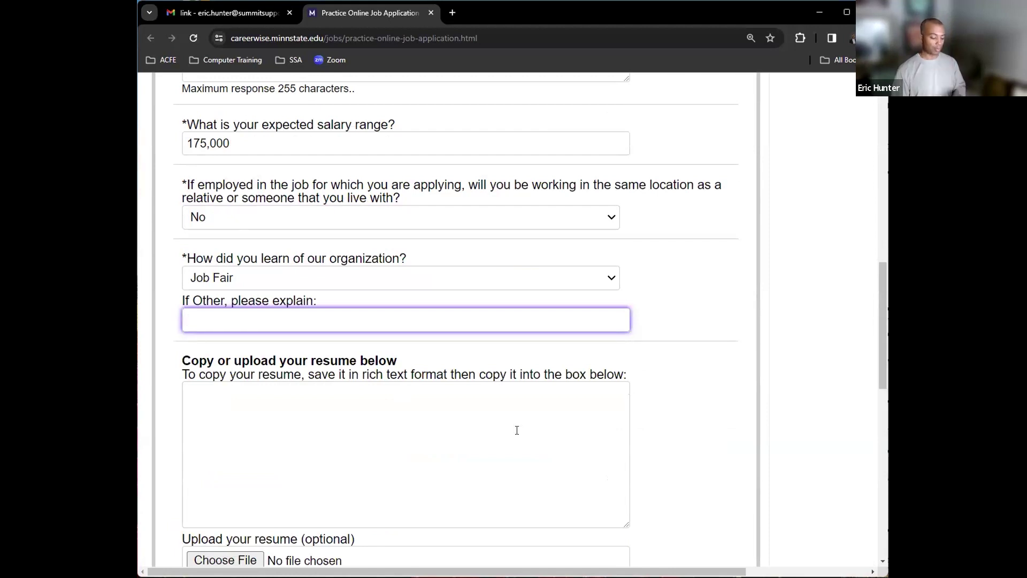
pyautogui.moveTo(323, 300); pyautogui.dragTo(175, 300)
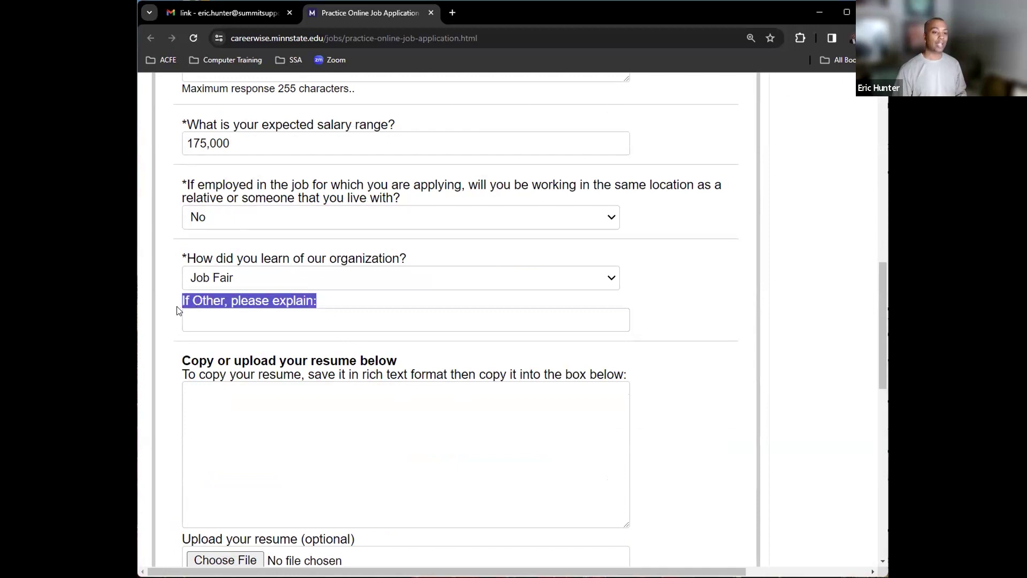
pyautogui.click(213, 319)
pyautogui.press('Tab')
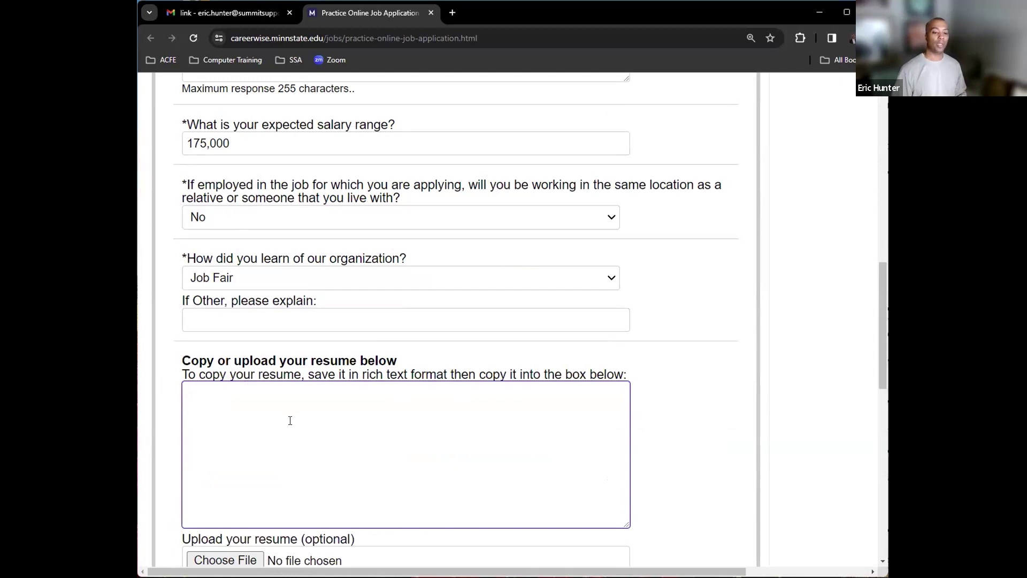
pyautogui.moveTo(880, 337); pyautogui.dragTo(875, 356)
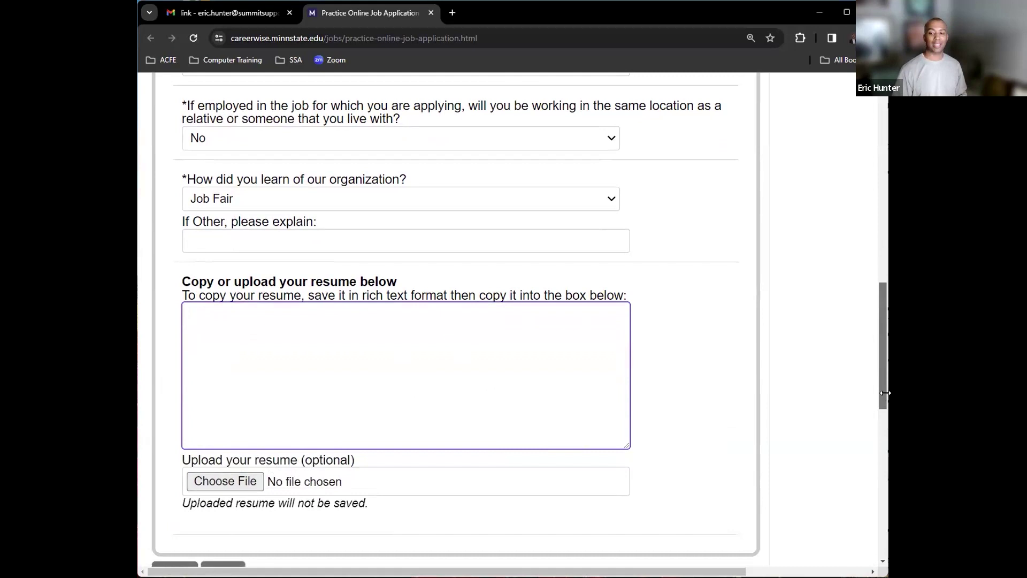
# - Scroll down to the Back/Next buttons, then drag the scrollbar back to the top of the page
pyautogui.scroll(-1, 881, 399)
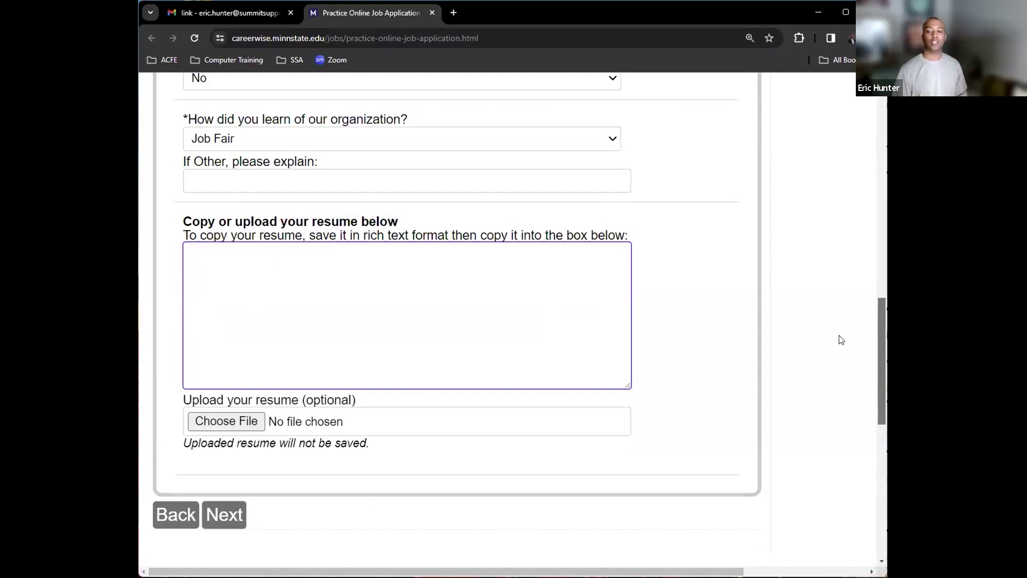
pyautogui.scroll(1, 880, 323)
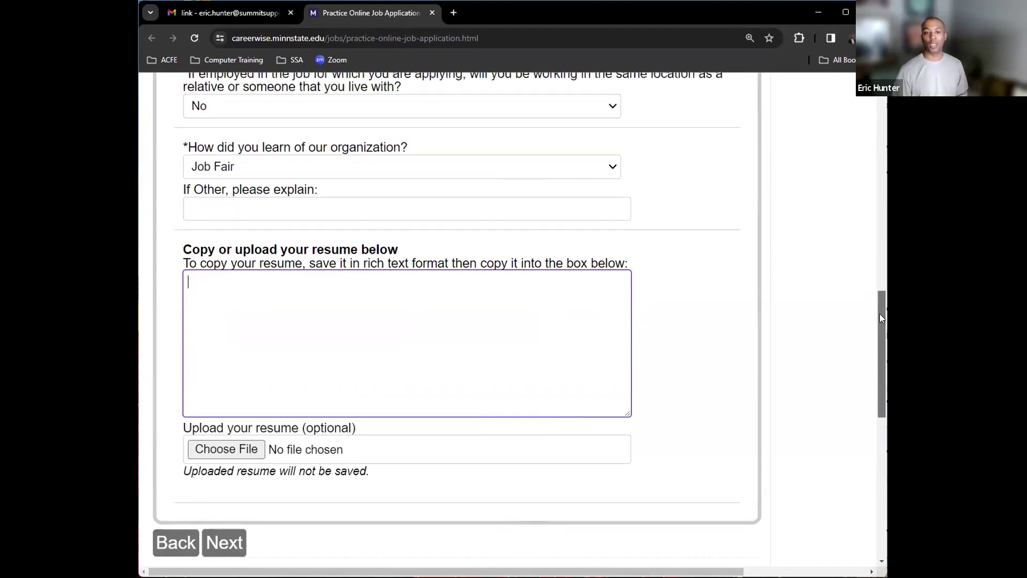
pyautogui.moveTo(876, 303); pyautogui.dragTo(873, 273)
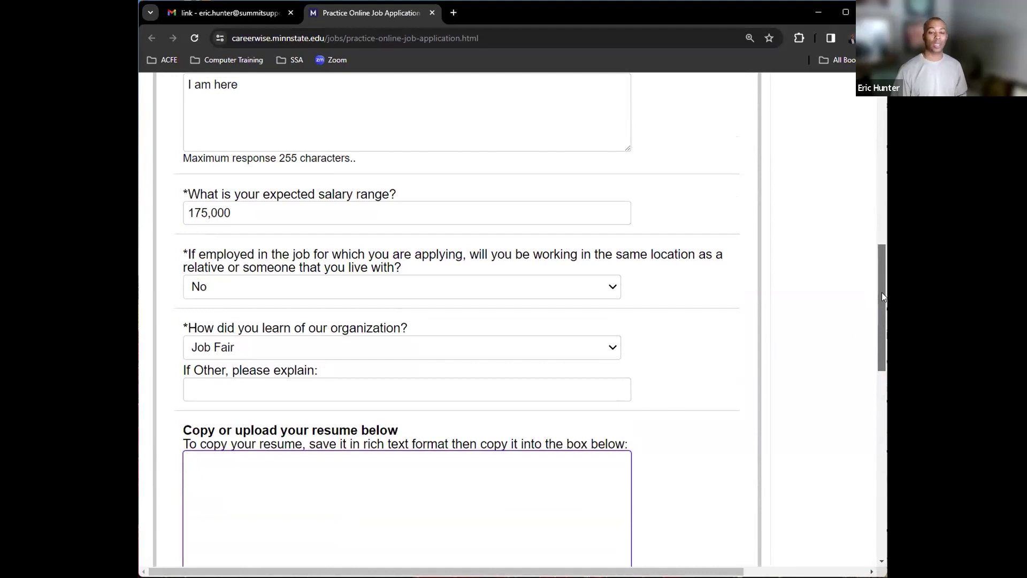
pyautogui.moveTo(883, 296); pyautogui.dragTo(875, 147)
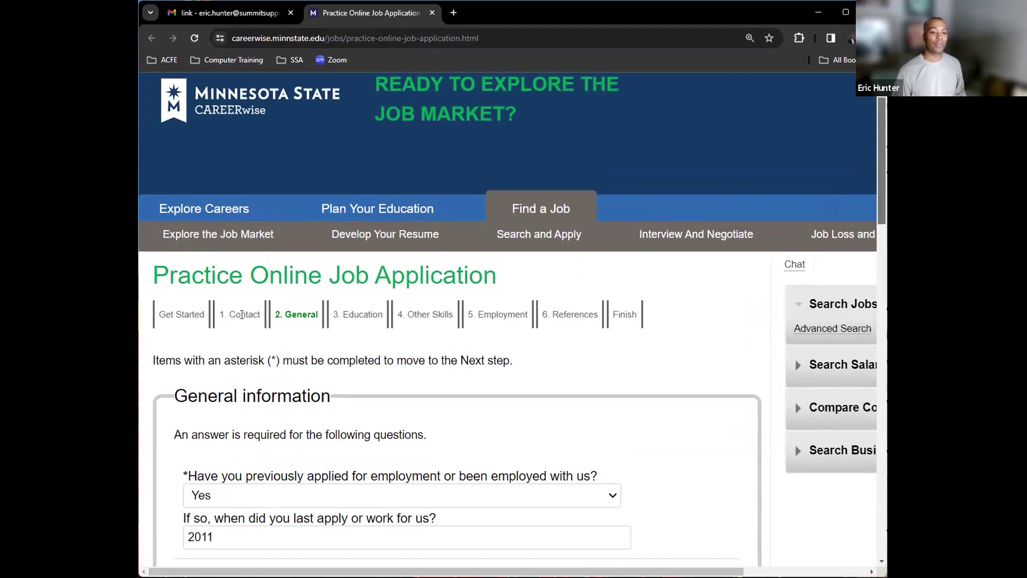
# - Point out the Contact and References step names, then switch to the Handout A PDF
pyautogui.moveTo(228, 315); pyautogui.dragTo(532, 325)
pyautogui.click(415, 315)
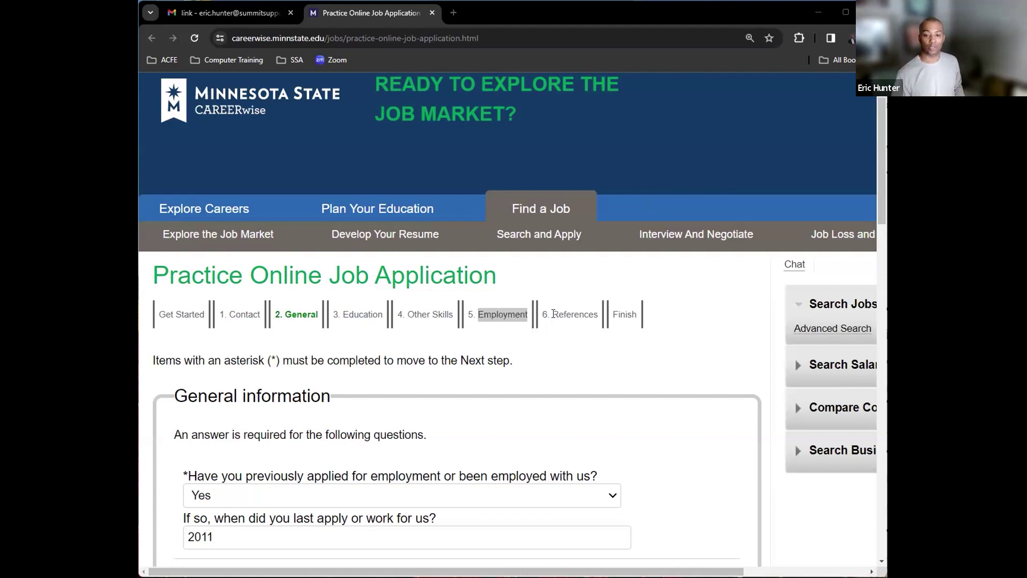
pyautogui.doubleClick(594, 316)
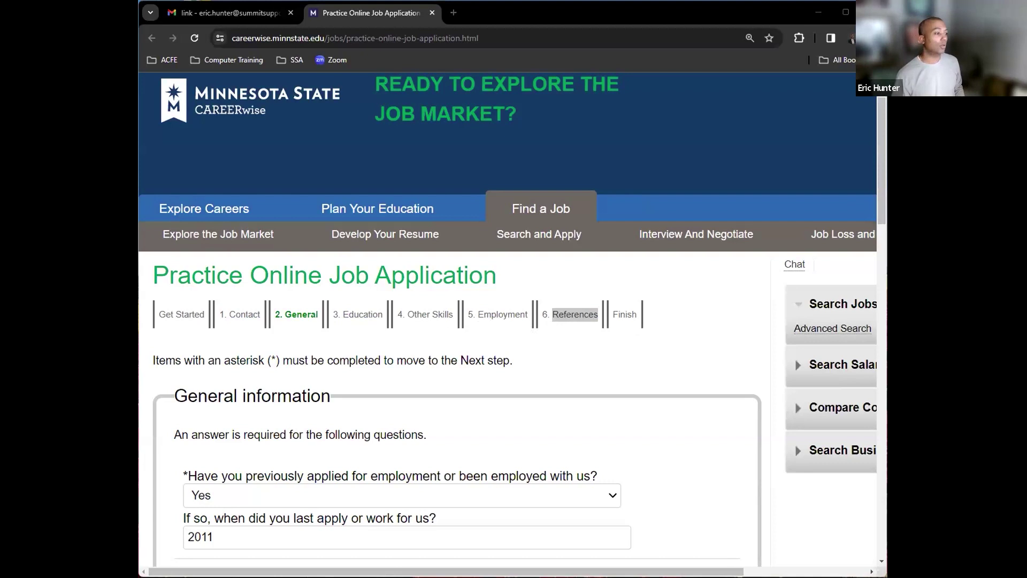
pyautogui.click(501, 9)
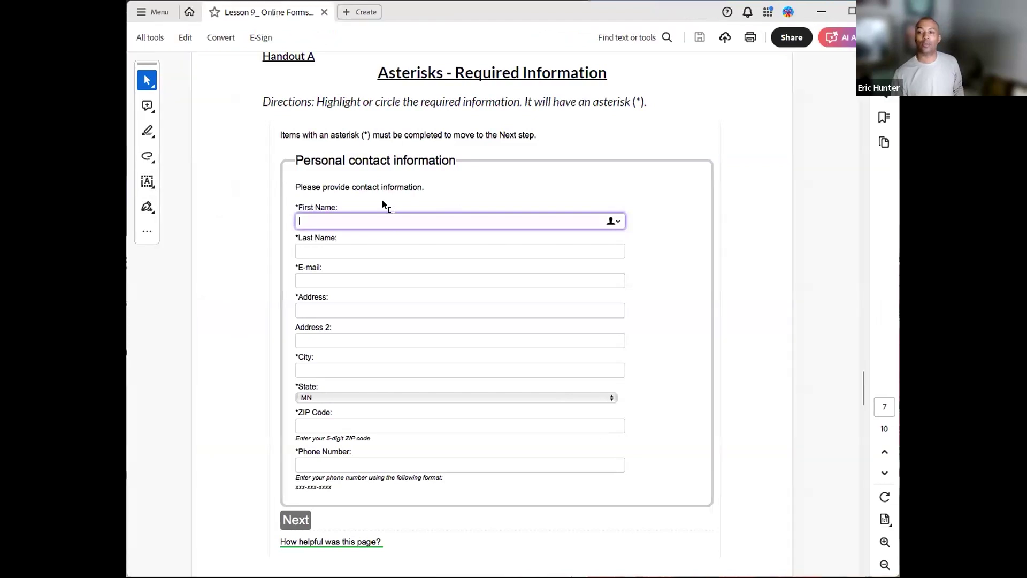
# - Select the Highlight tool for marking the Personal contact information handout
pyautogui.scroll(2, 383, 200)
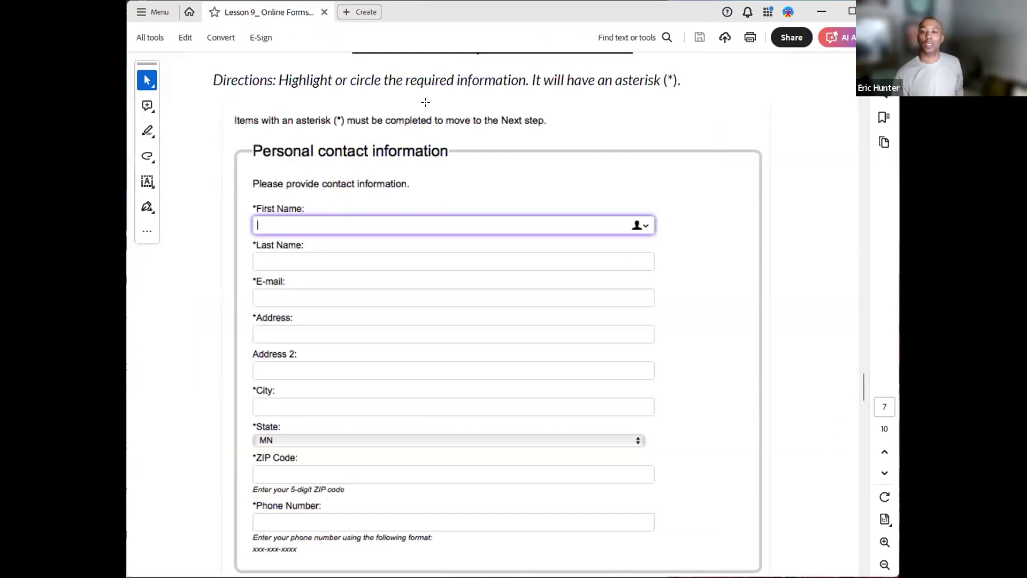
pyautogui.click(149, 137)
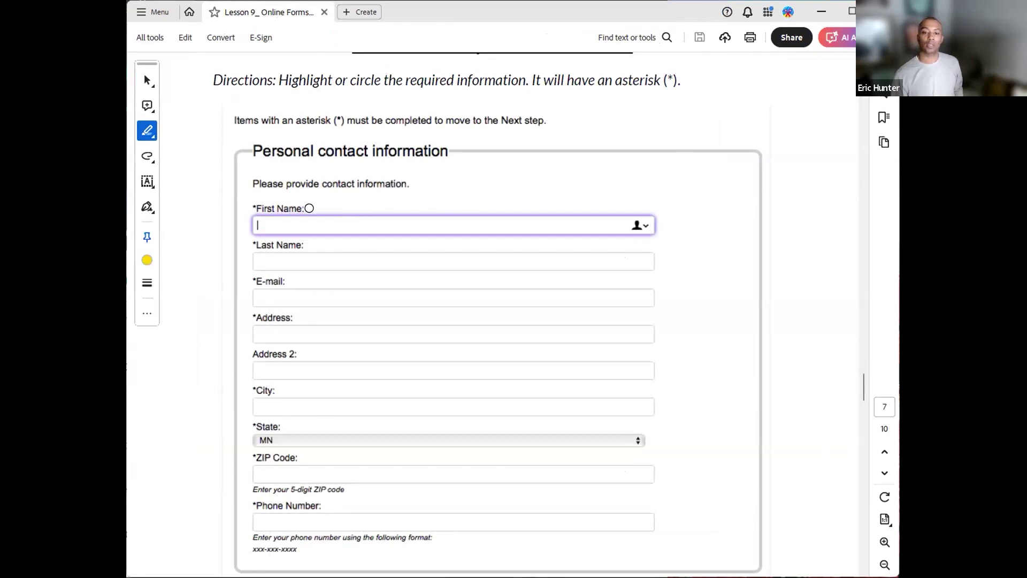
pyautogui.scroll(1, 309, 208)
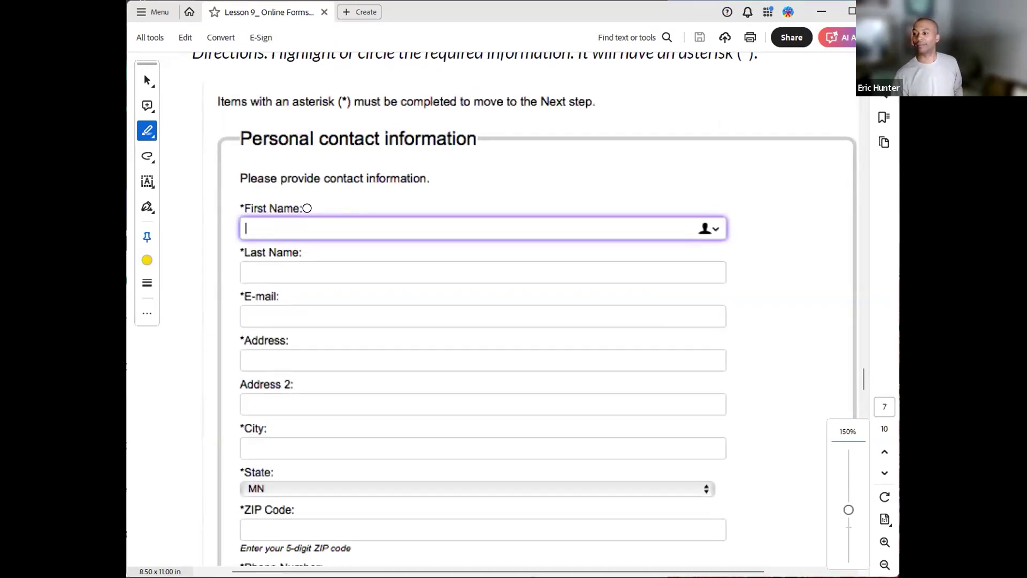
# - Highlight the asterisked labels First Name, Last Name, E-mail, Address, City, State, ZIP Code and Phone Number in yellow
pyautogui.moveTo(241, 206); pyautogui.dragTo(312, 207)
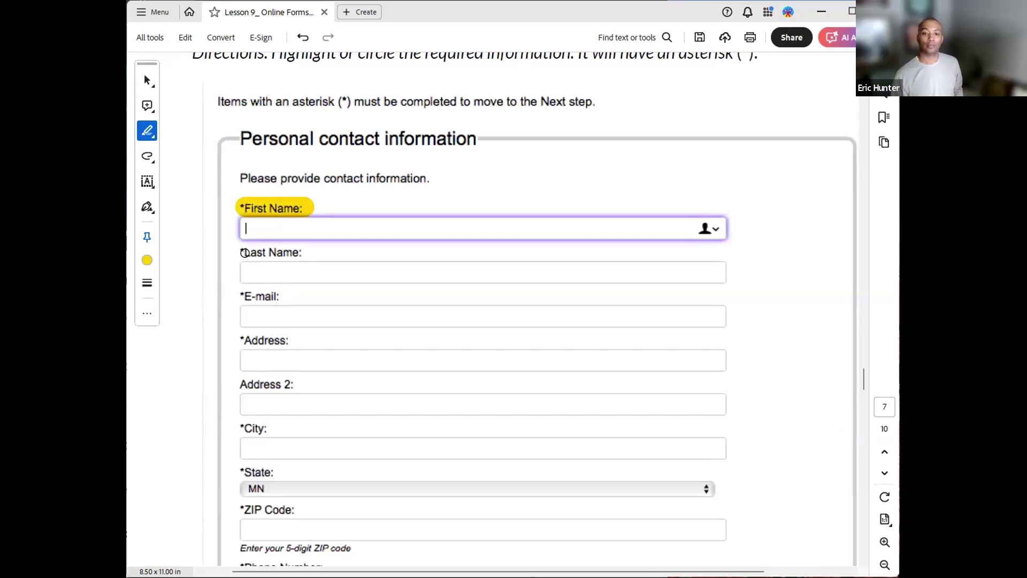
pyautogui.moveTo(244, 252); pyautogui.dragTo(308, 253)
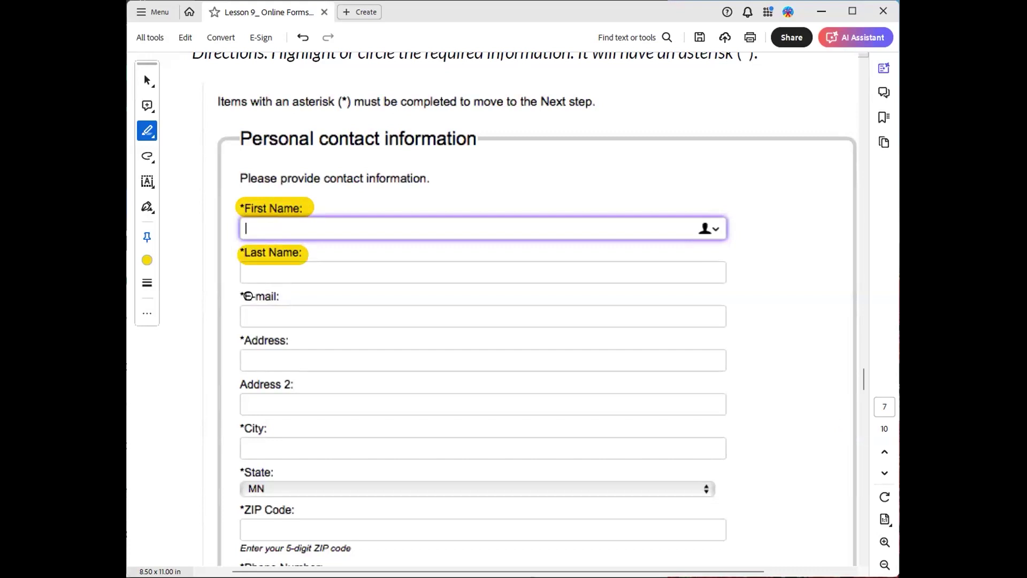
pyautogui.moveTo(242, 296); pyautogui.dragTo(284, 297)
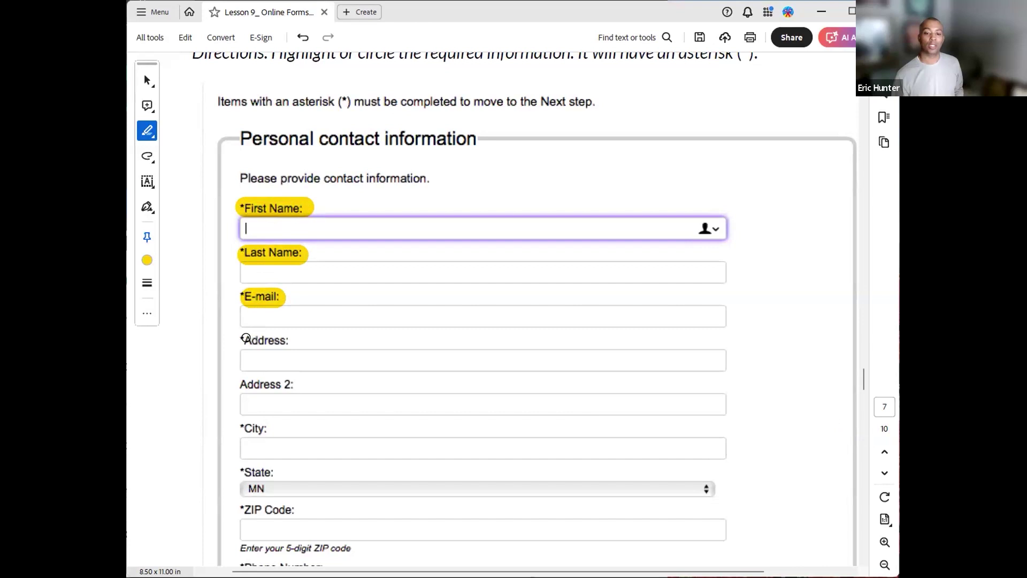
pyautogui.moveTo(243, 340); pyautogui.dragTo(282, 340)
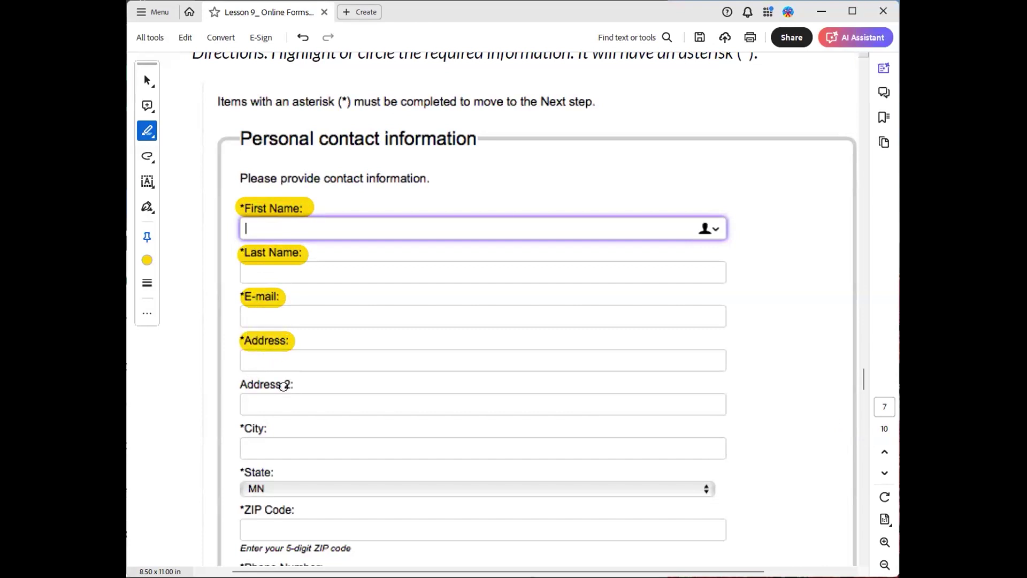
pyautogui.scroll(-3, 283, 390)
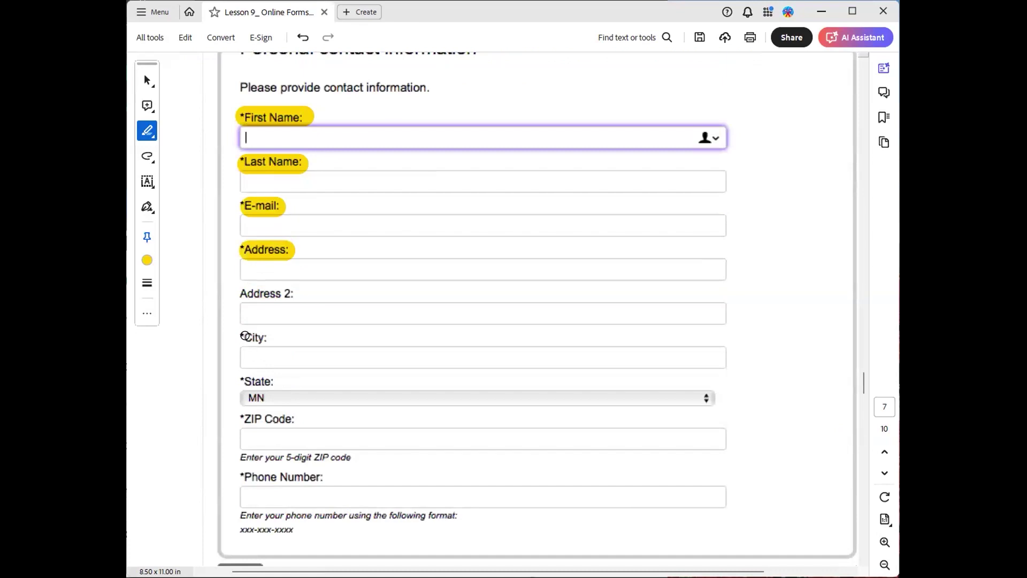
pyautogui.moveTo(243, 337); pyautogui.dragTo(270, 339)
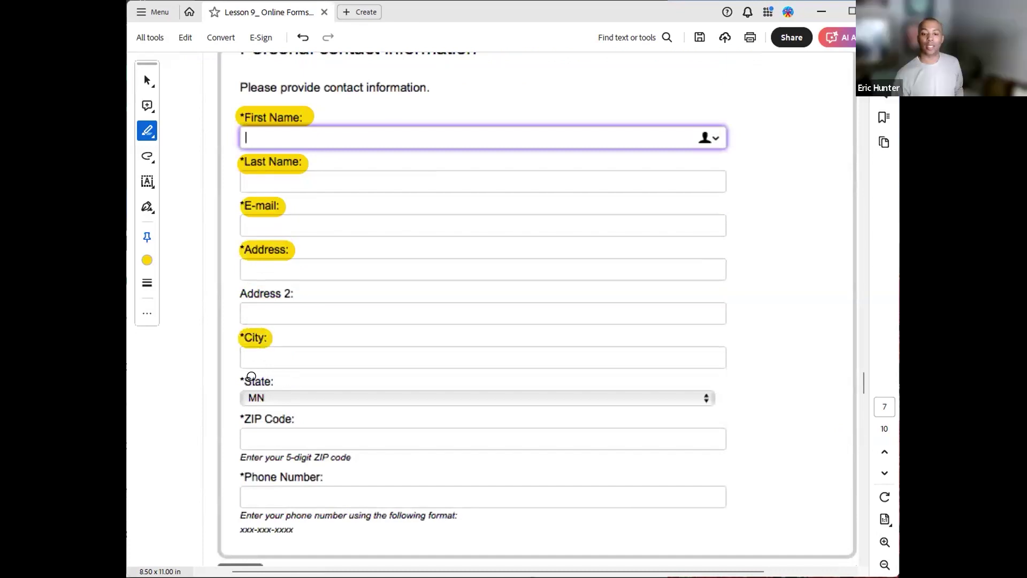
pyautogui.moveTo(243, 381); pyautogui.dragTo(282, 381)
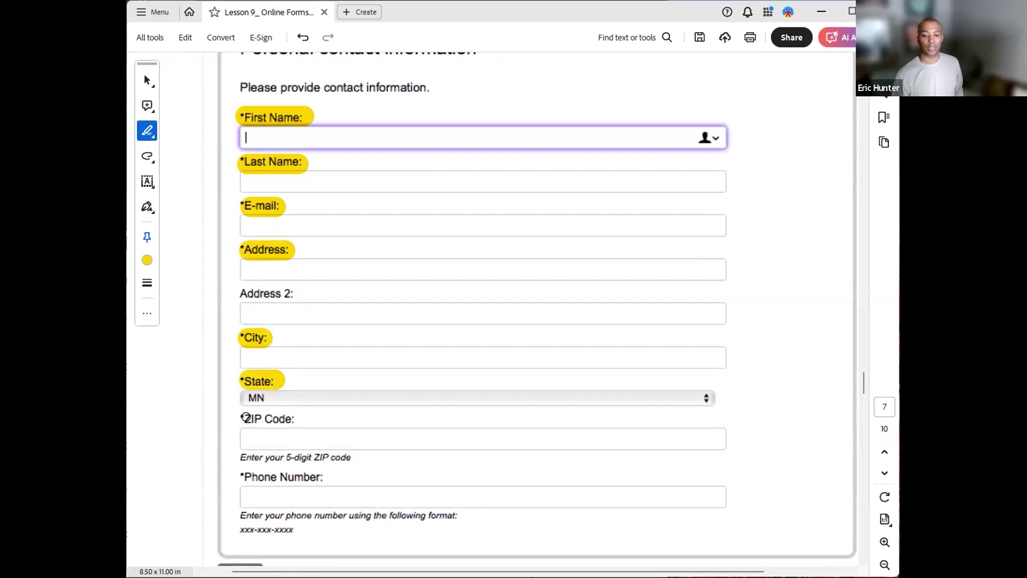
pyautogui.moveTo(246, 418); pyautogui.dragTo(293, 420)
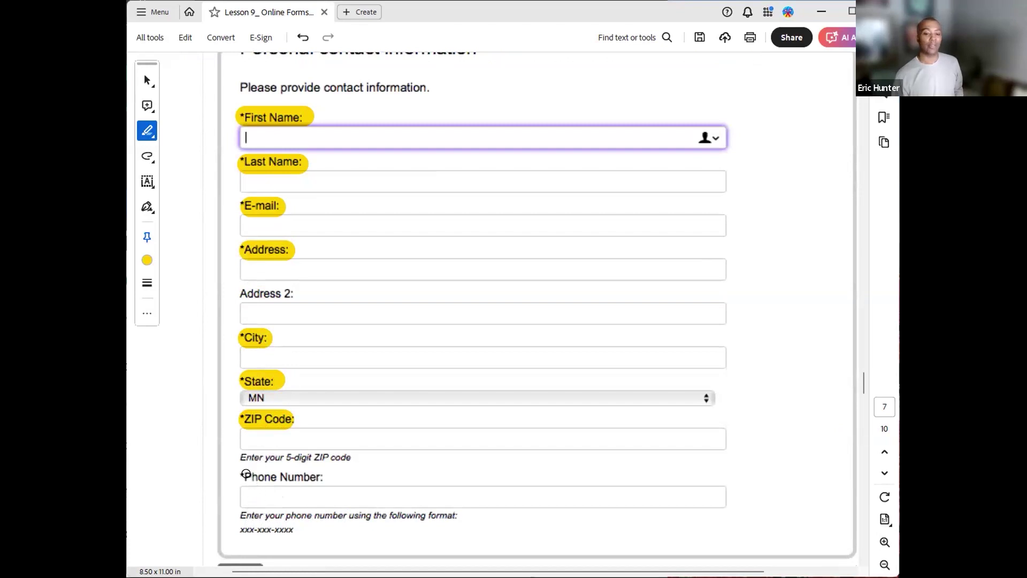
pyautogui.moveTo(247, 474); pyautogui.dragTo(327, 483)
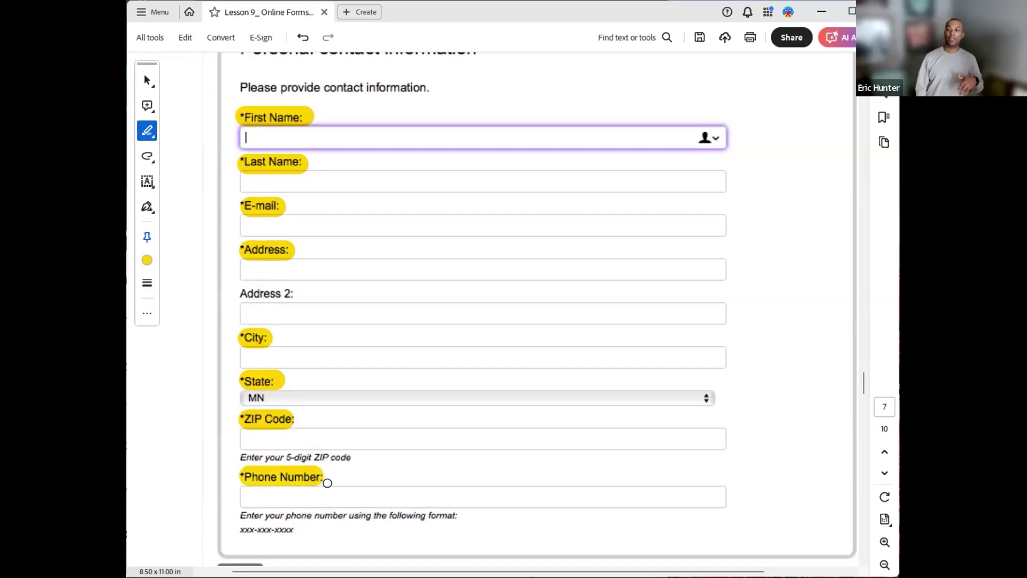
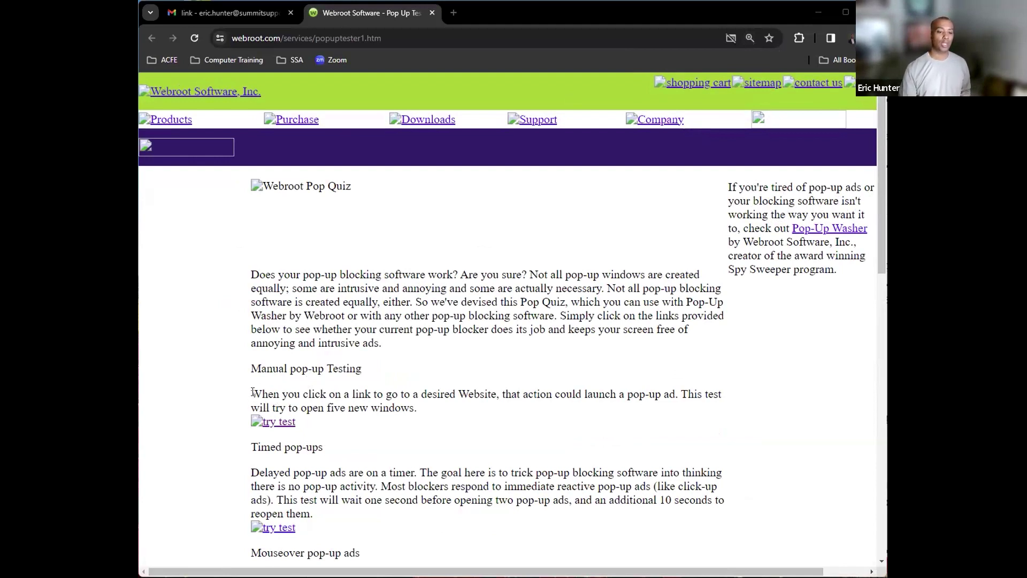
# - Select the manual testing paragraph and start the five-window test, which Chrome blocks
pyautogui.tripleClick(418, 411)
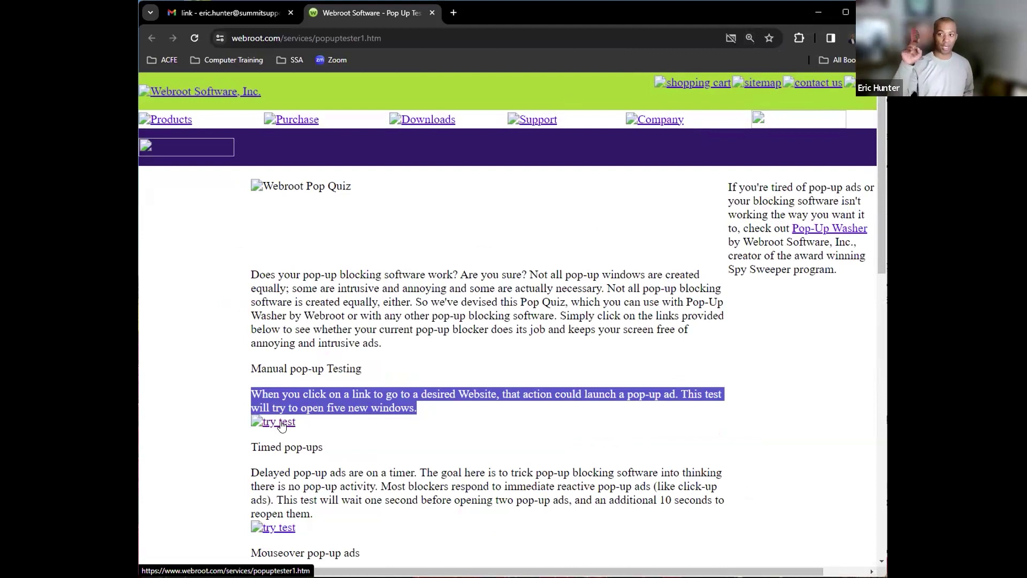
pyautogui.click(289, 423)
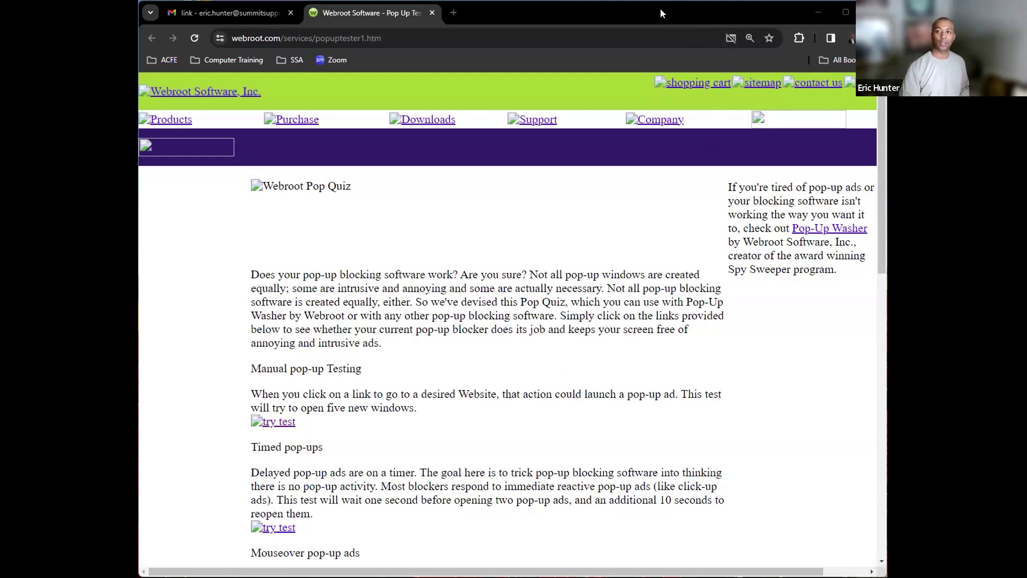
# - Rerun the first 'try test' and view the blocked about:blank pop-up details for webroot.com
pyautogui.click(730, 41)
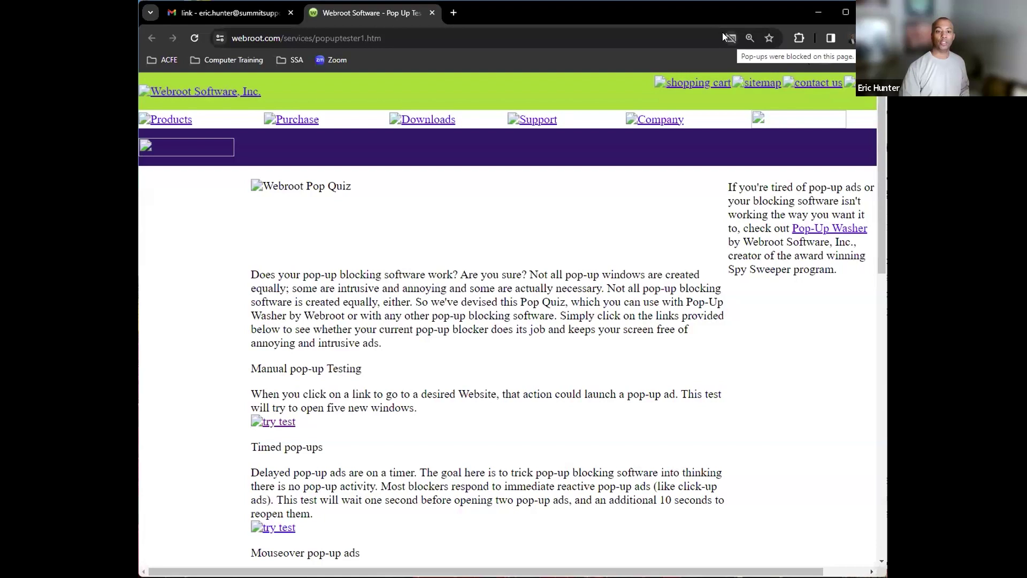
pyautogui.click(274, 424)
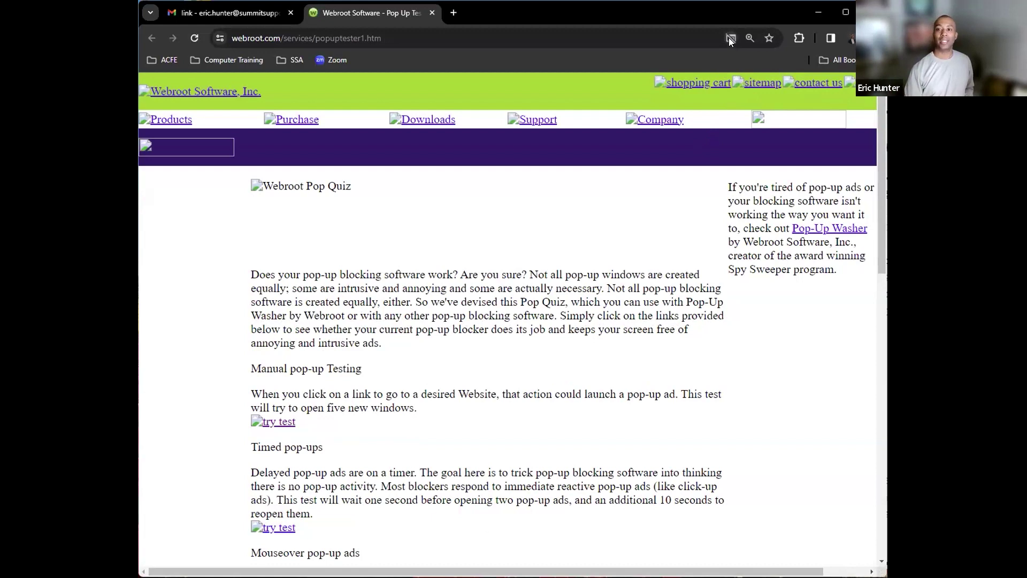
pyautogui.click(730, 38)
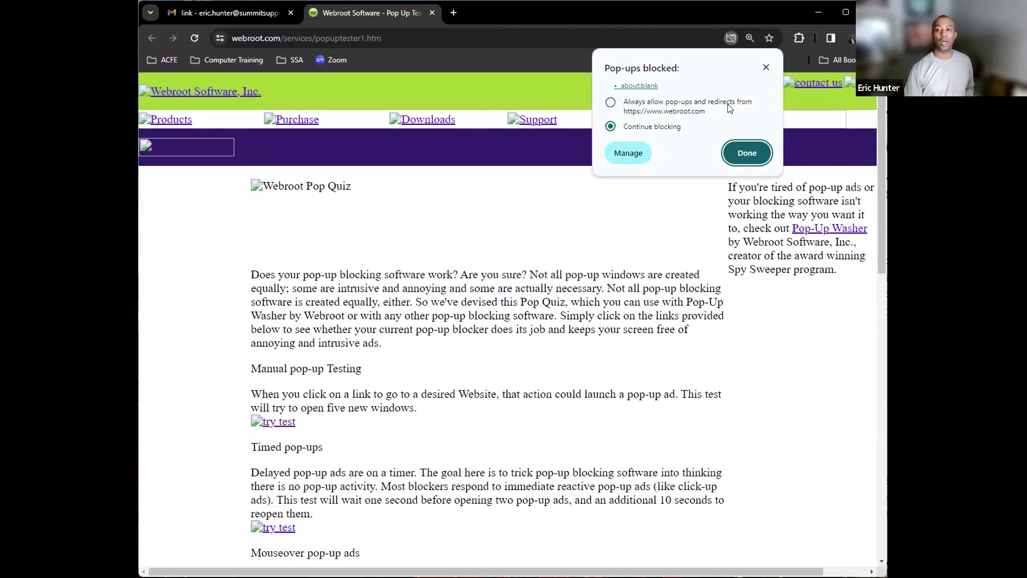
# - Always allow pop-ups and redirects from webroot.com, then rerun the test so an about:blank window opens
pyautogui.click(611, 102)
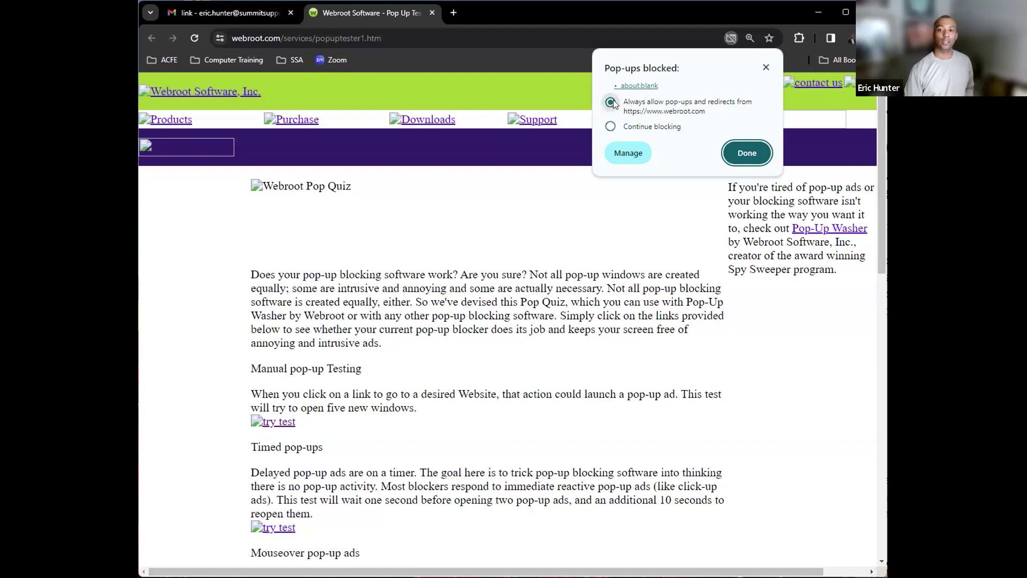
pyautogui.click(759, 153)
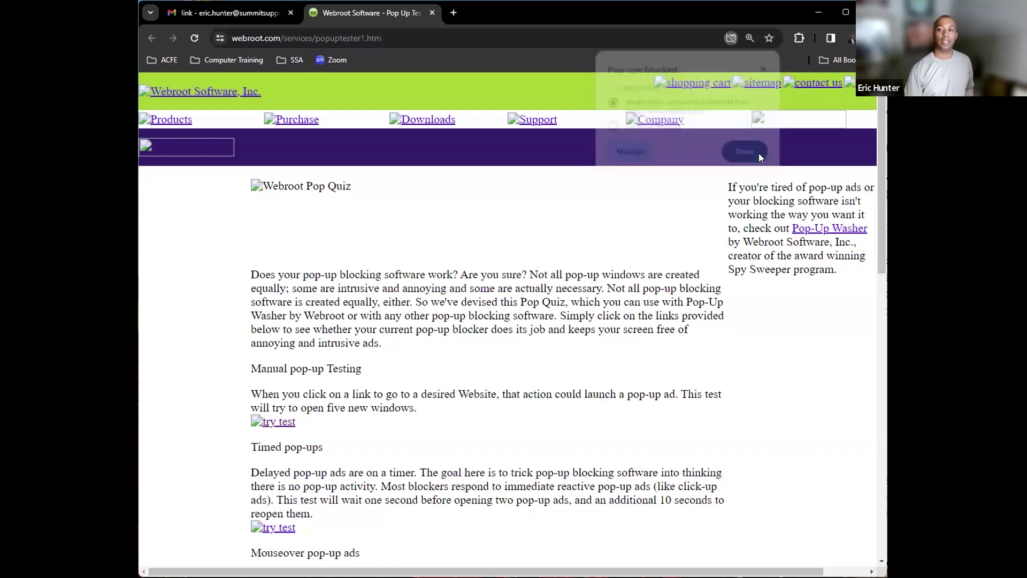
pyautogui.click(281, 426)
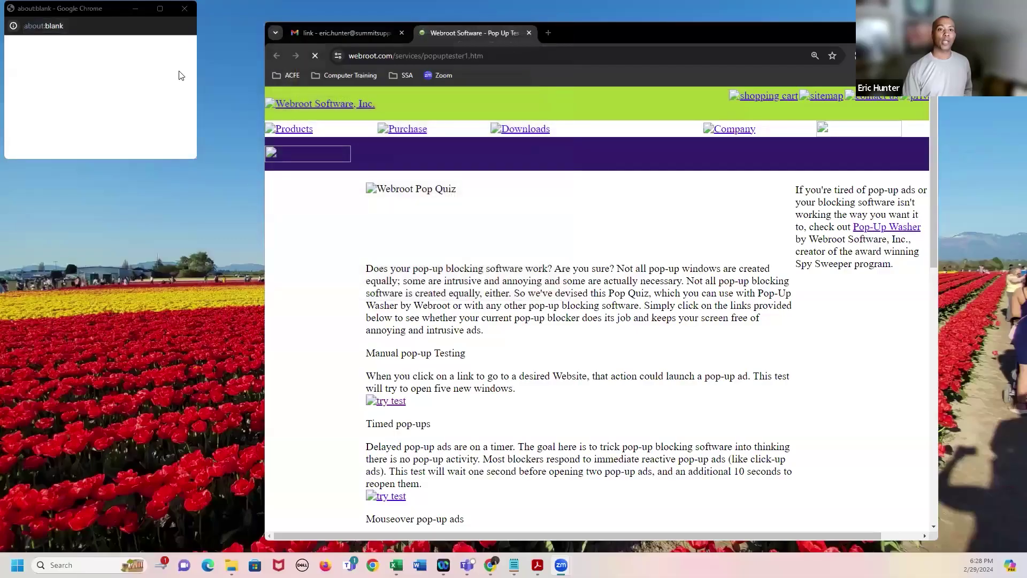
# - Close both about:blank pop-up windows and widen the Chrome window to the left
pyautogui.click(185, 8)
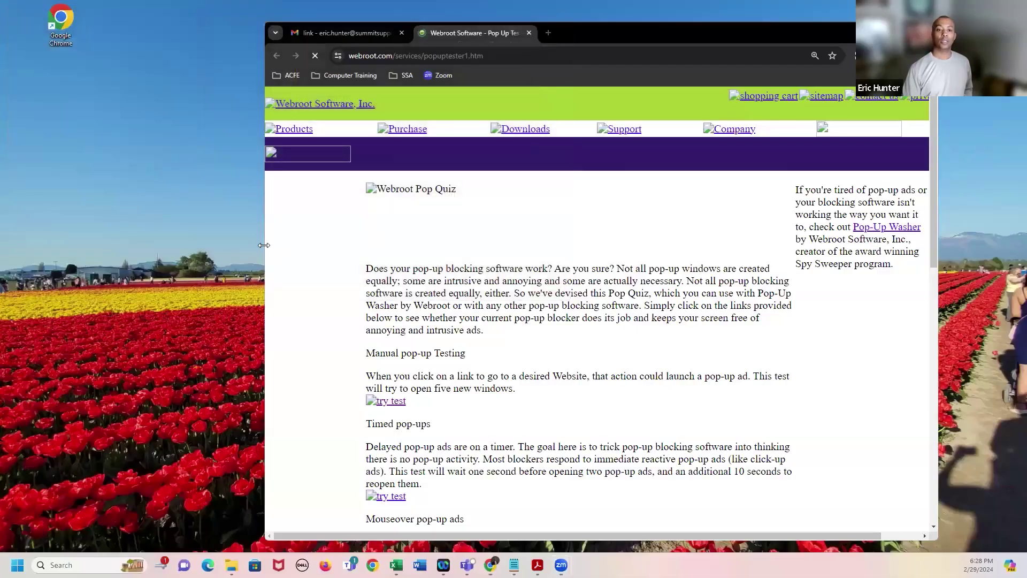
pyautogui.moveTo(264, 245); pyautogui.dragTo(150, 246)
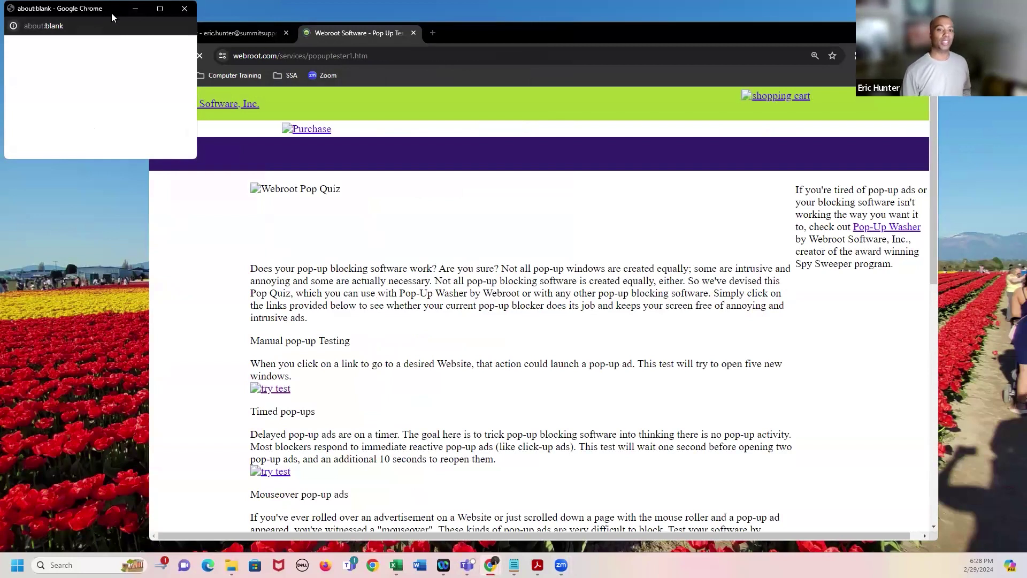
pyautogui.click(233, 126)
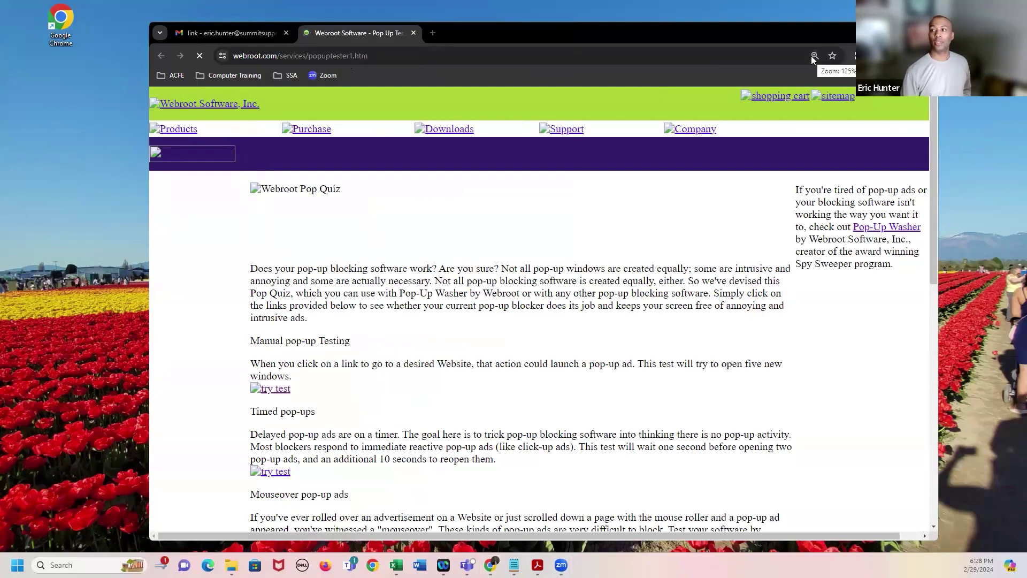
# - Open Chrome Settings from the main menu (Alt+F)
pyautogui.hotkey('alt', 'f')
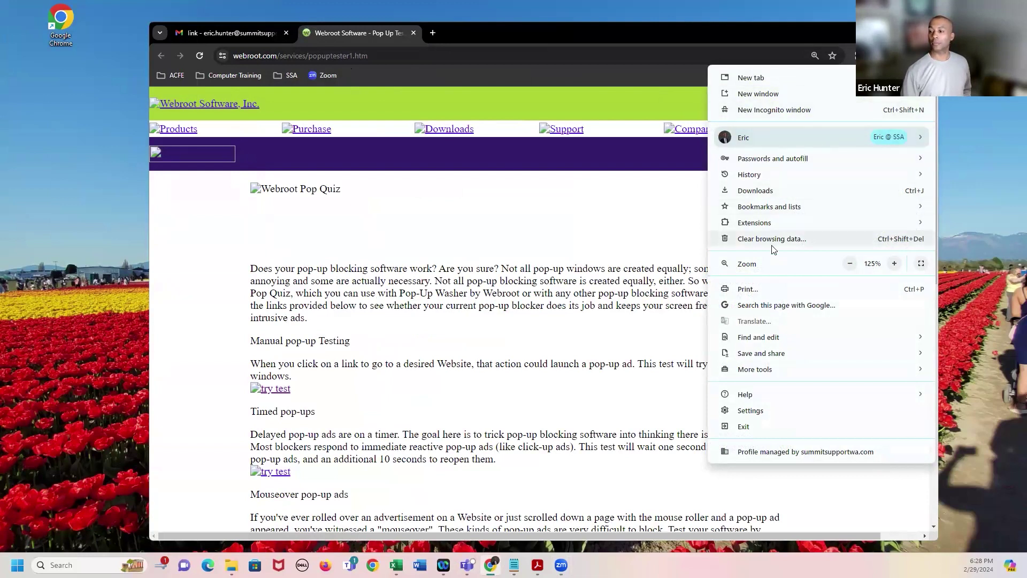
pyautogui.moveTo(771, 374)
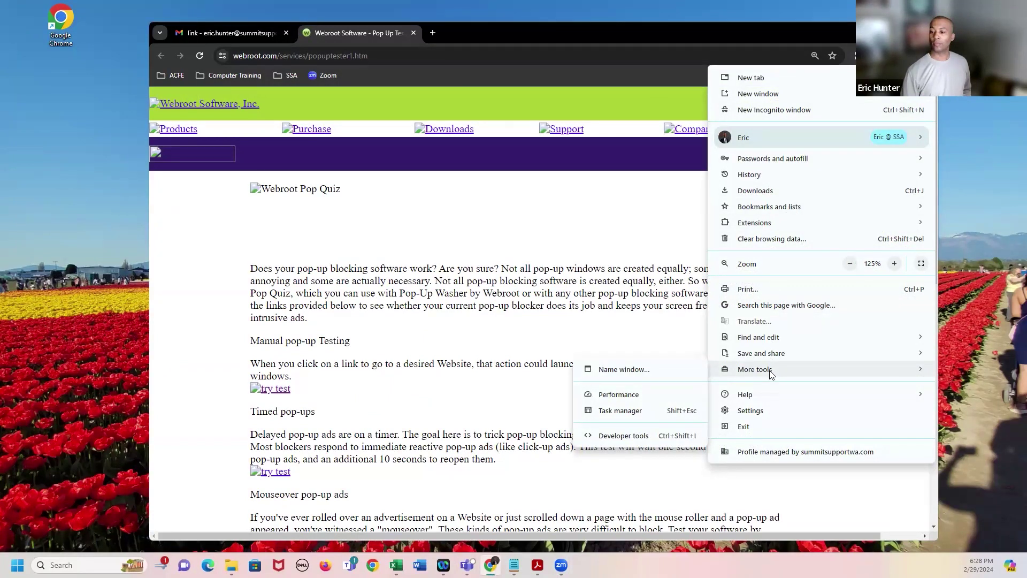
pyautogui.click(751, 411)
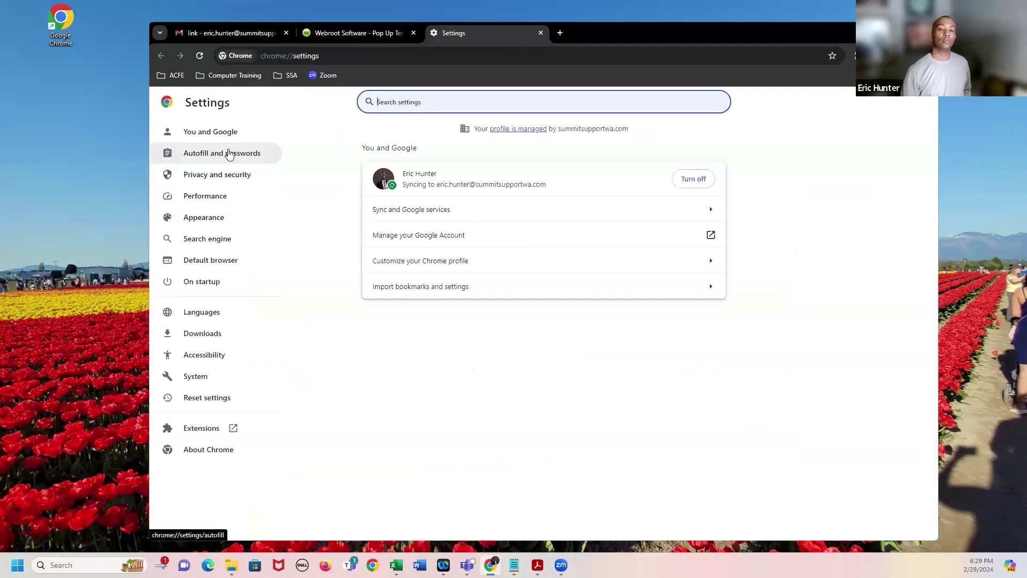
# - Remove the webroot.com exception under Privacy and security > Site settings > Pop-ups and redirects
pyautogui.click(223, 184)
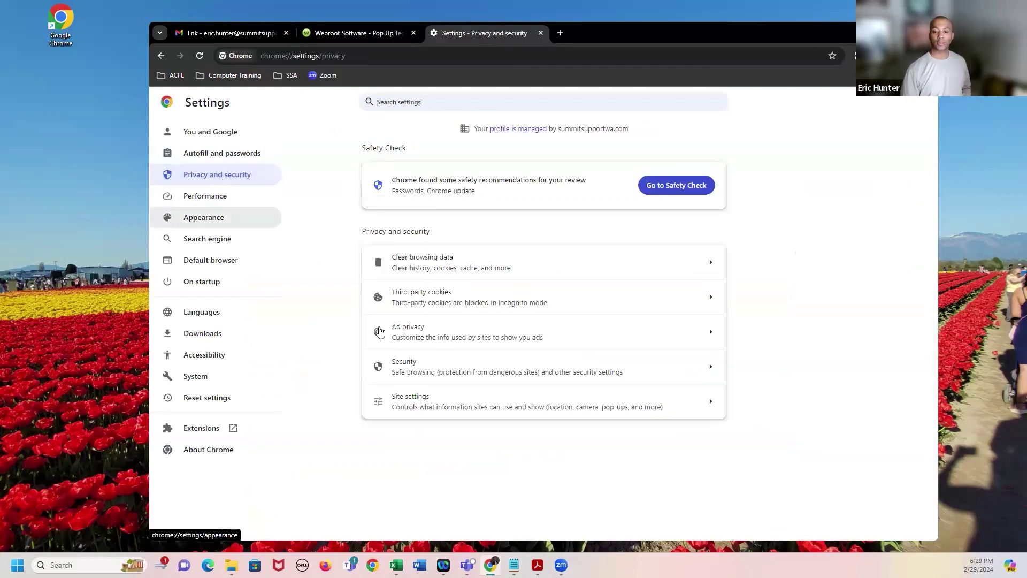
pyautogui.click(471, 413)
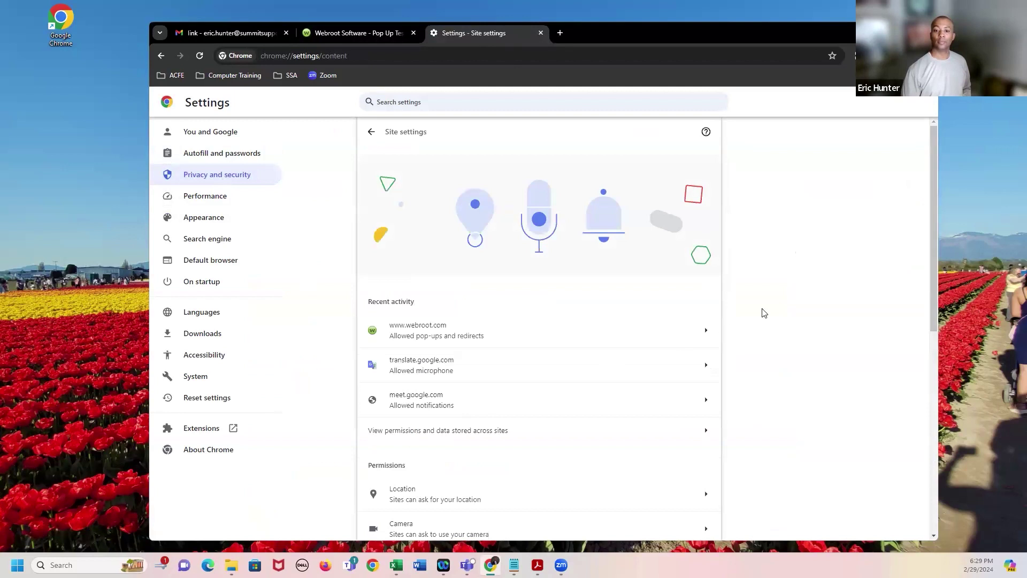
pyautogui.scroll(-3, 799, 283)
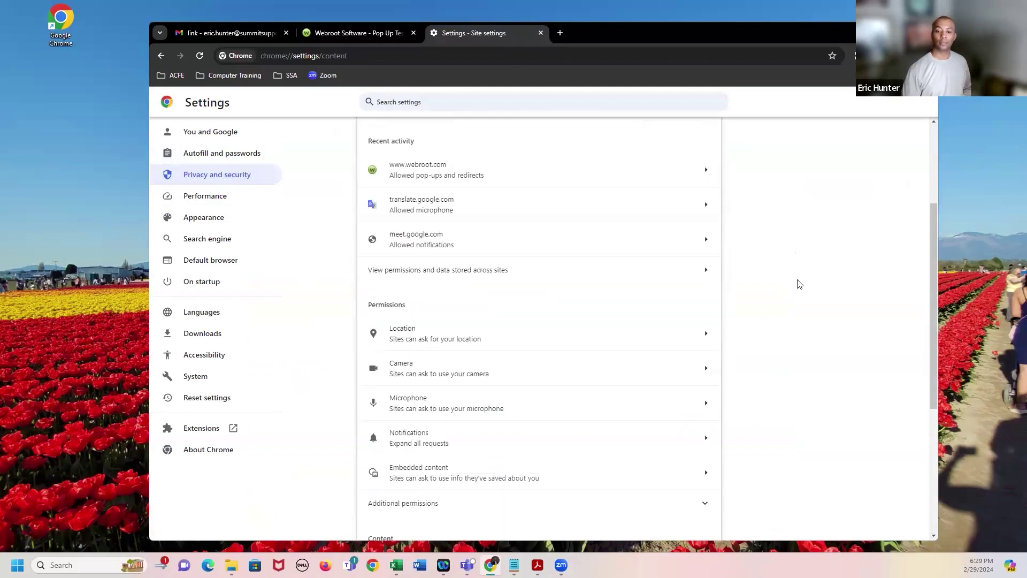
pyautogui.scroll(-3, 799, 284)
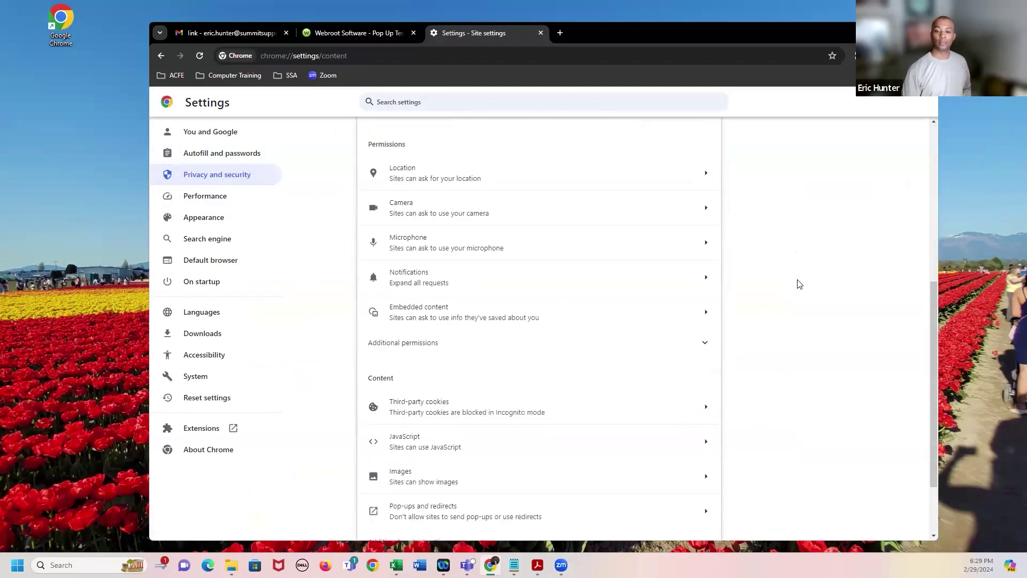
pyautogui.scroll(-2, 799, 284)
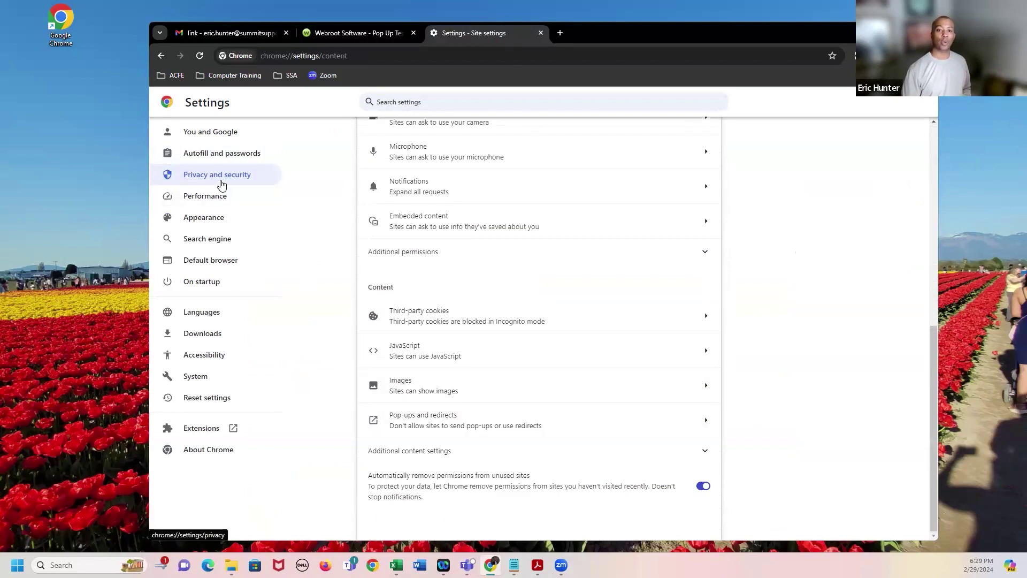
pyautogui.click(457, 425)
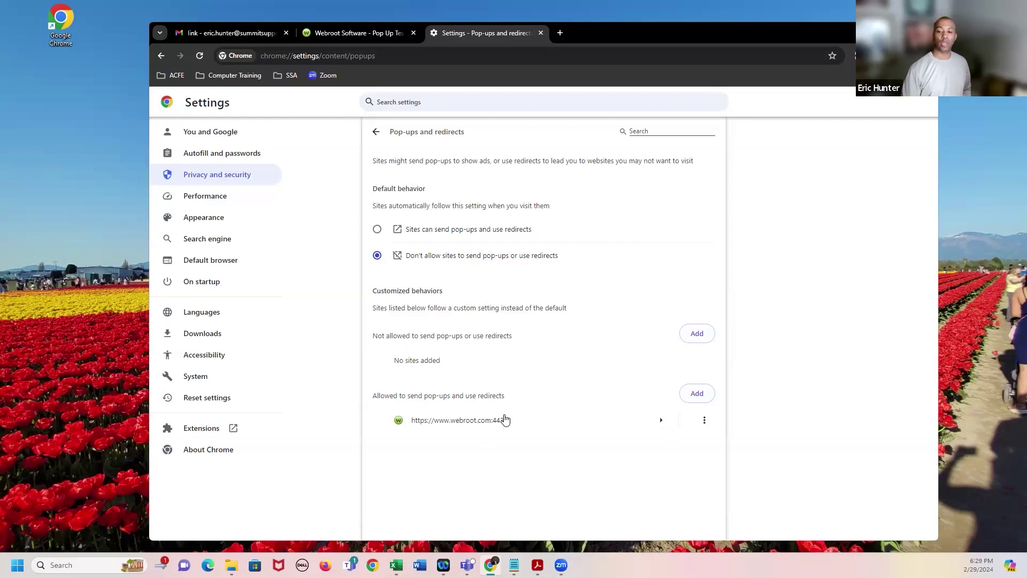
pyautogui.click(704, 421)
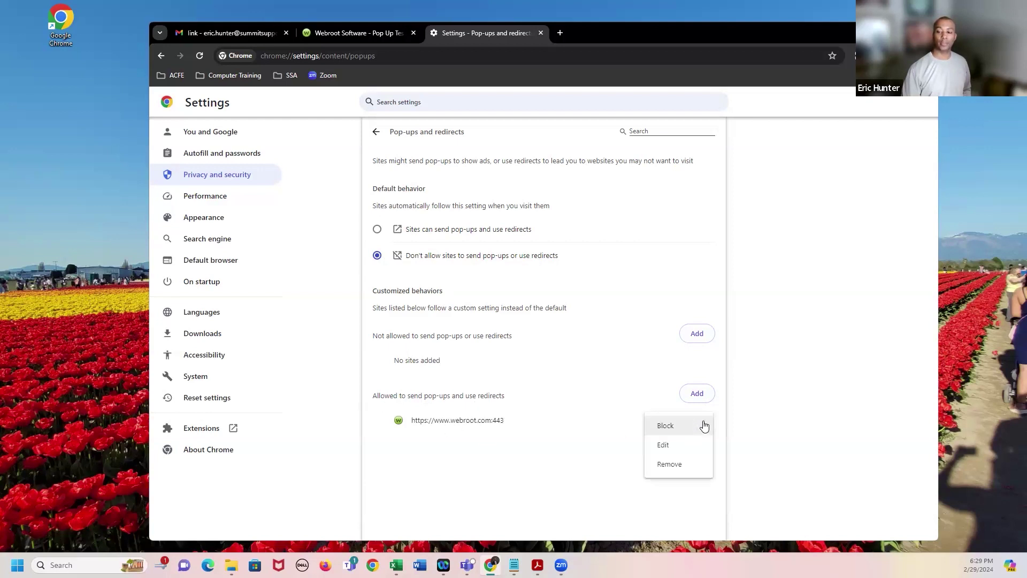
pyautogui.click(671, 465)
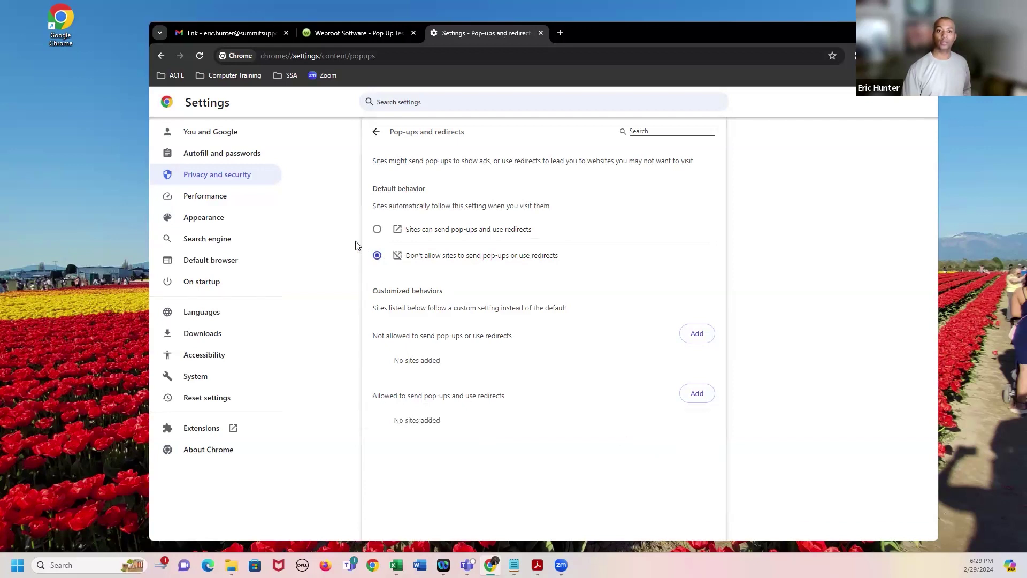
# - Close Settings, reload the Webroot tester, and rerun the first test with pop-ups blocked again
pyautogui.click(542, 33)
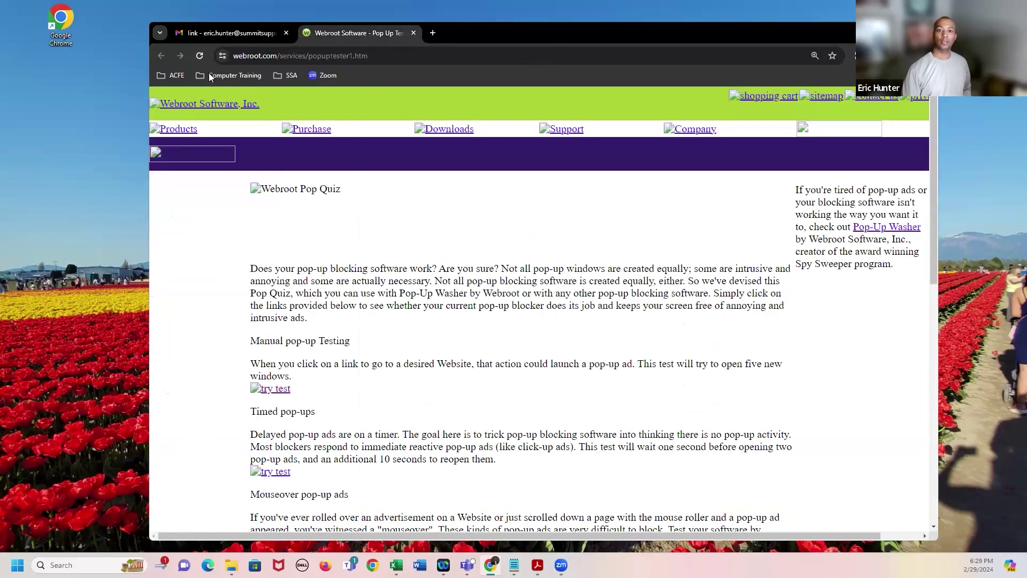
pyautogui.click(200, 56)
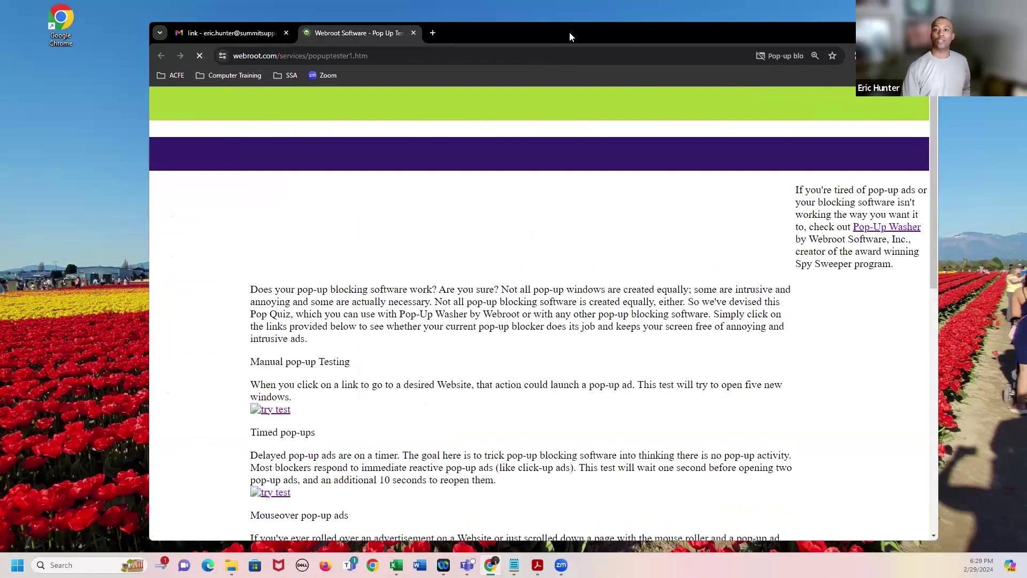
pyautogui.moveTo(585, 34); pyautogui.dragTo(618, 35)
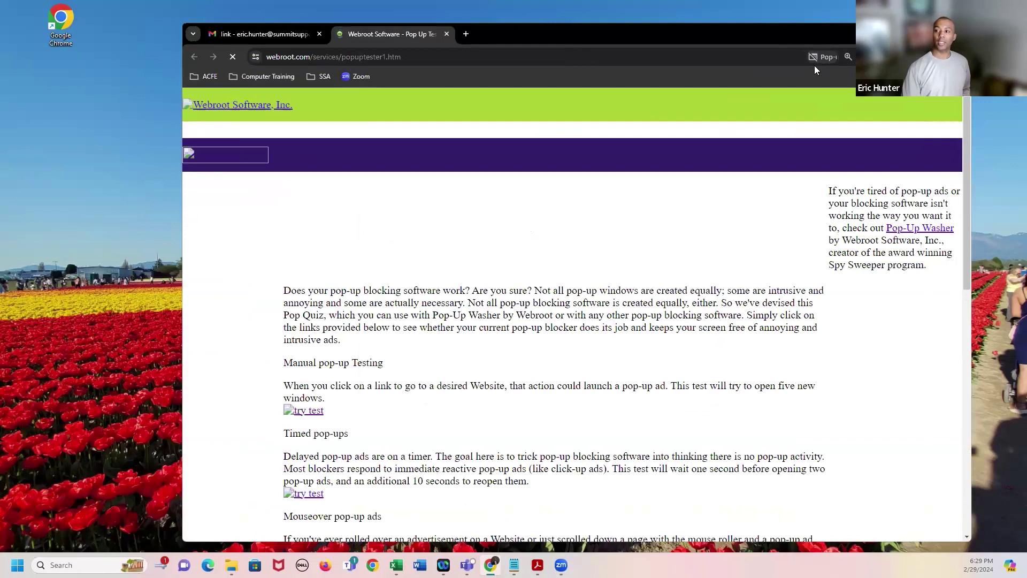
pyautogui.click(318, 412)
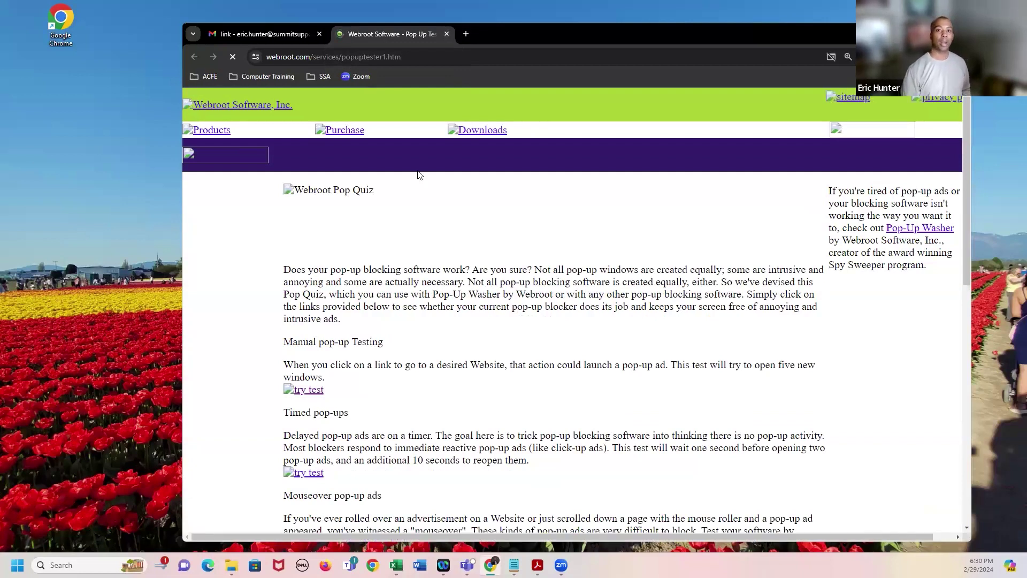
pyautogui.moveTo(547, 34); pyautogui.dragTo(476, 19)
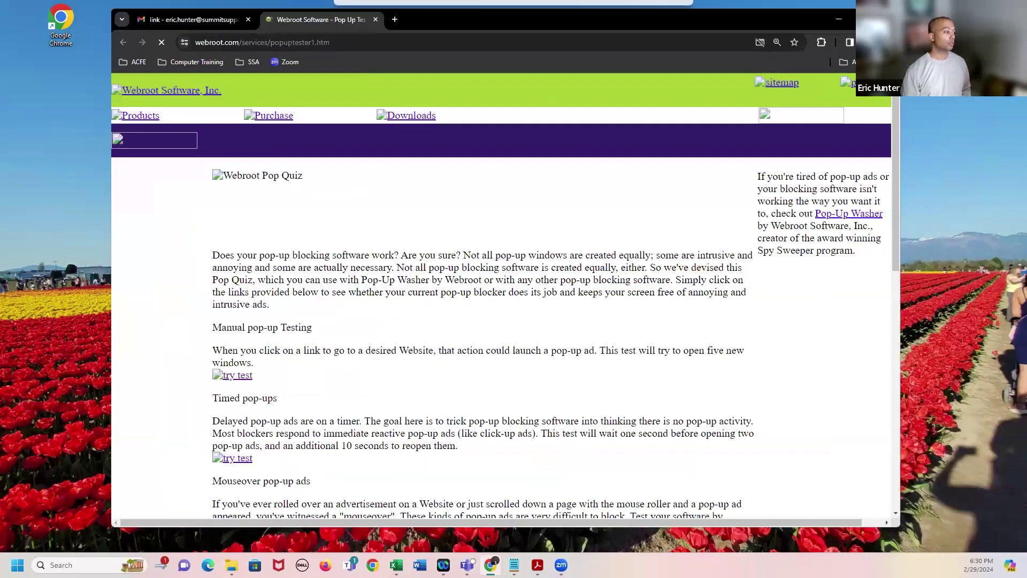